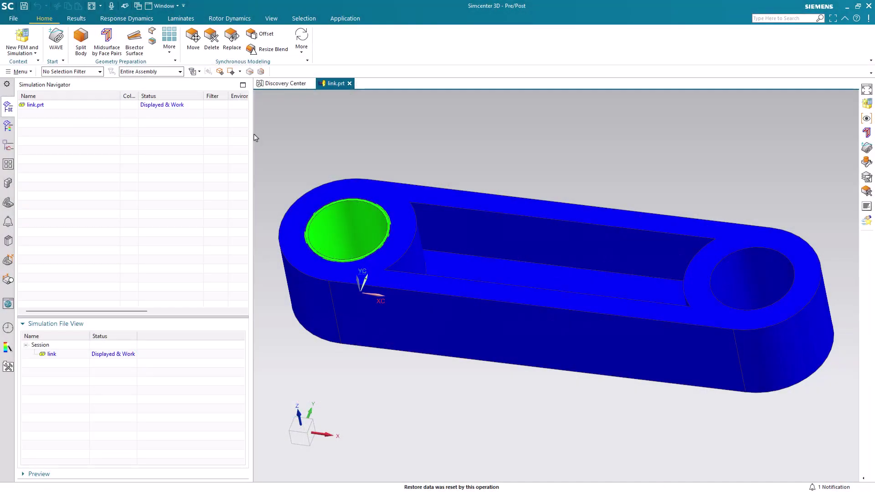
Step: Orbit and zoom in on the green bushing in the link's end hole, then show the View tools
{"action": "mouse_move", "coordinate": [288, 118]}
{"action": "middle_mouse_down"}
{"action": "mouse_move", "coordinate": [316, 110]}
{"action": "mouse_move", "coordinate": [292, 124]}
{"action": "middle_mouse_up"}
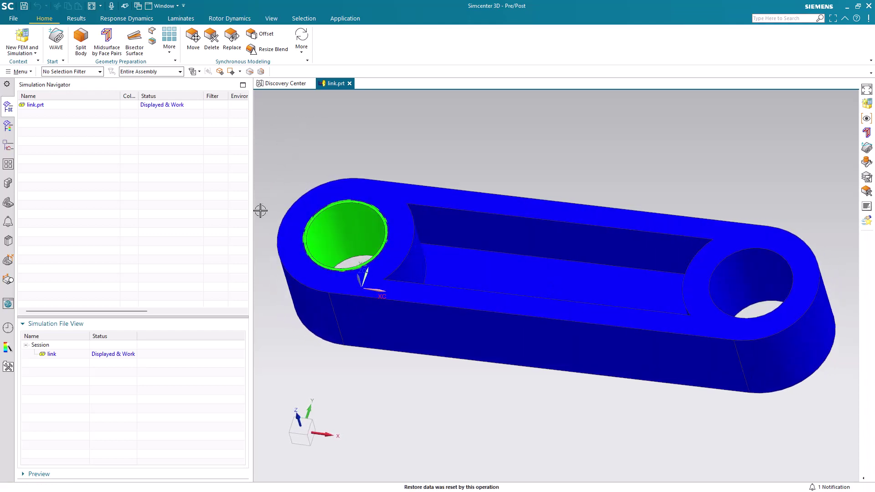
{"action": "scroll", "coordinate": [264, 212], "scroll_direction": "up", "scroll_amount": 5}
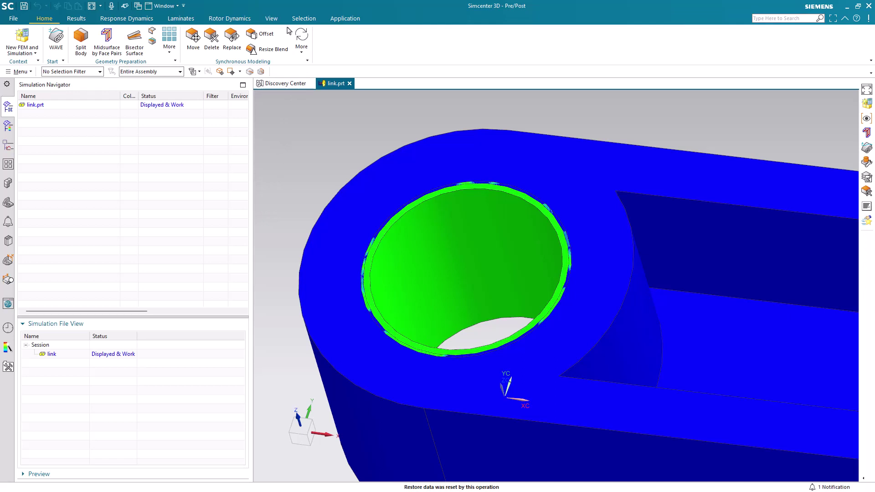
{"action": "left_click", "coordinate": [281, 21]}
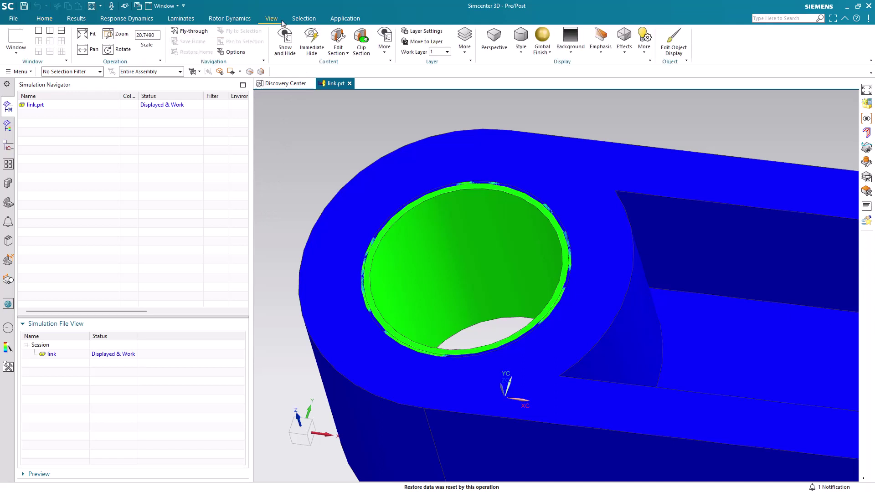
Step: Cut a Z-plane clip section with a Body Color cap and Show Interference checked
{"action": "left_click", "coordinate": [338, 40]}
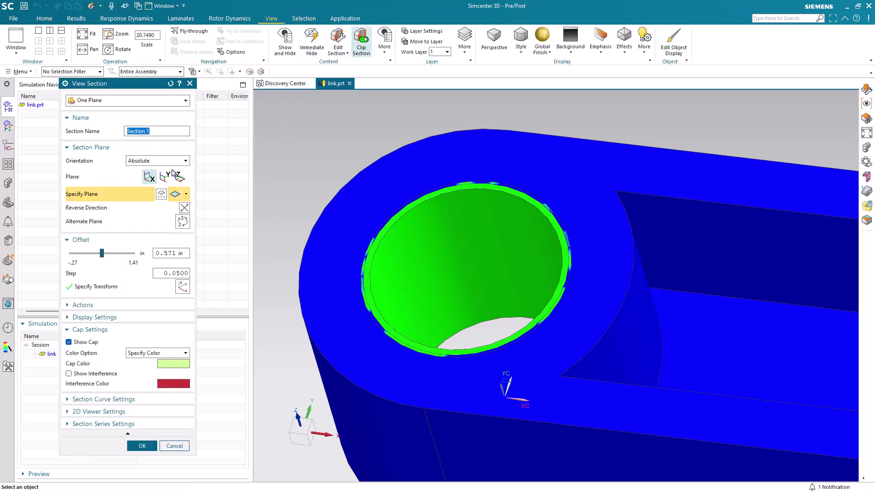
{"action": "left_click", "coordinate": [180, 176]}
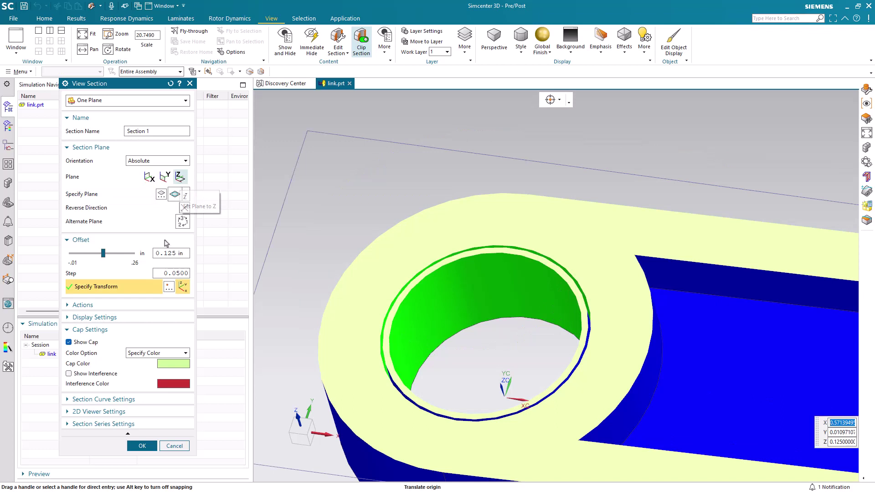
{"action": "left_click", "coordinate": [146, 353]}
{"action": "left_click", "coordinate": [145, 362]}
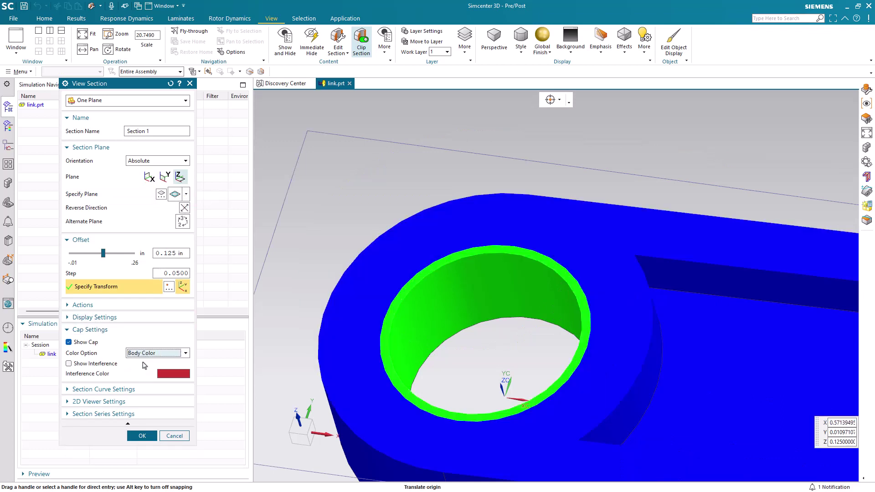
{"action": "left_click", "coordinate": [88, 366]}
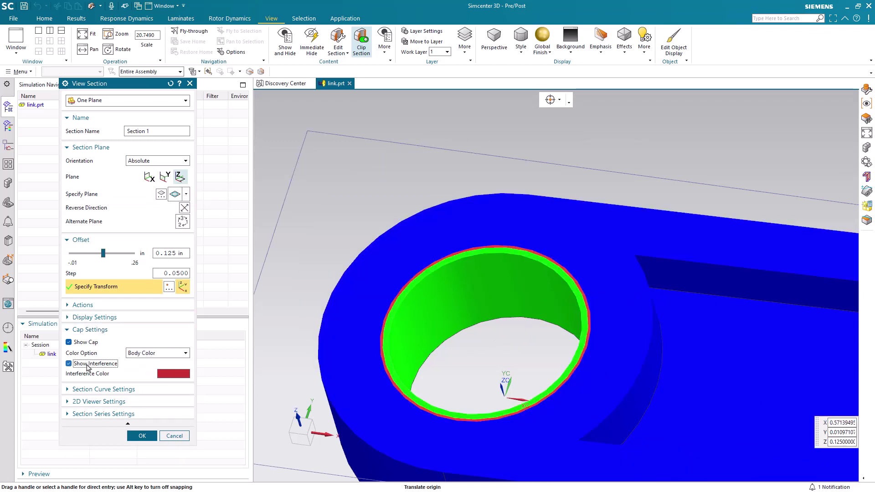
Step: Sweep the section offset through the bushing, then cancel the section and zoom out to the full link
{"action": "scroll", "coordinate": [354, 319], "scroll_direction": "up", "scroll_amount": 5}
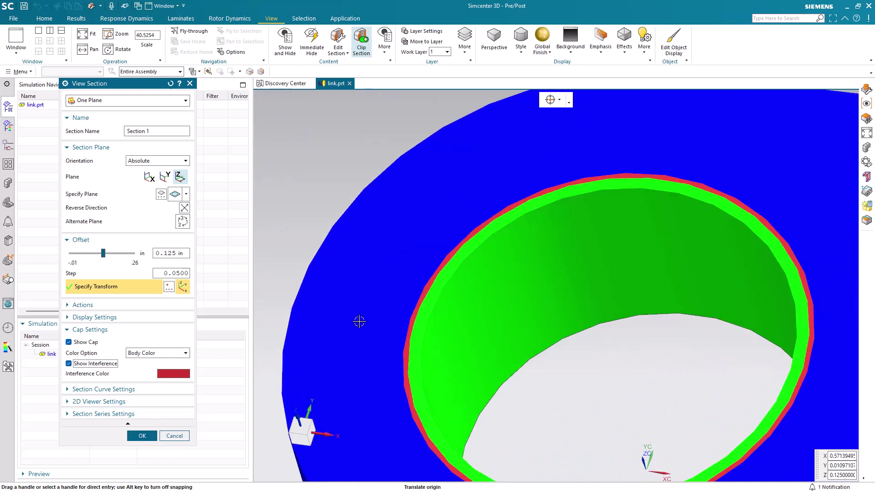
{"action": "mouse_move", "coordinate": [104, 256]}
{"action": "left_mouse_down"}
{"action": "mouse_move", "coordinate": [90, 256]}
{"action": "mouse_move", "coordinate": [110, 265]}
{"action": "left_mouse_up"}
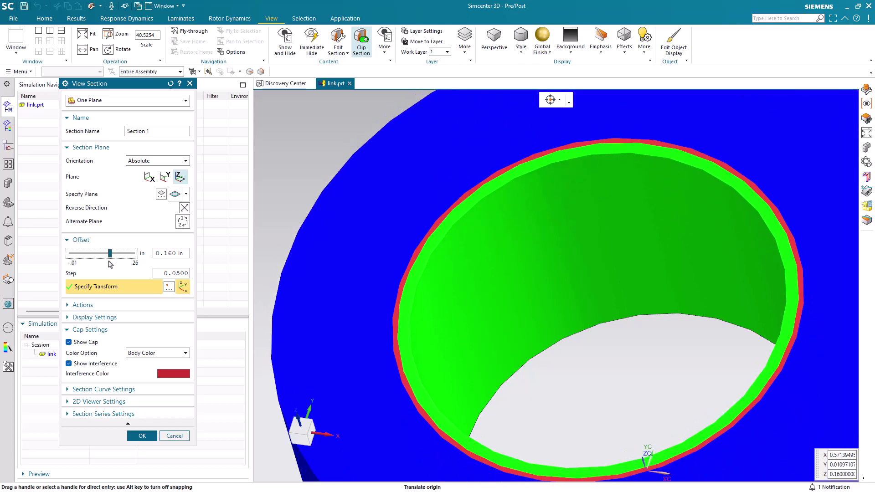
{"action": "left_click", "coordinate": [80, 364]}
{"action": "left_click", "coordinate": [80, 367]}
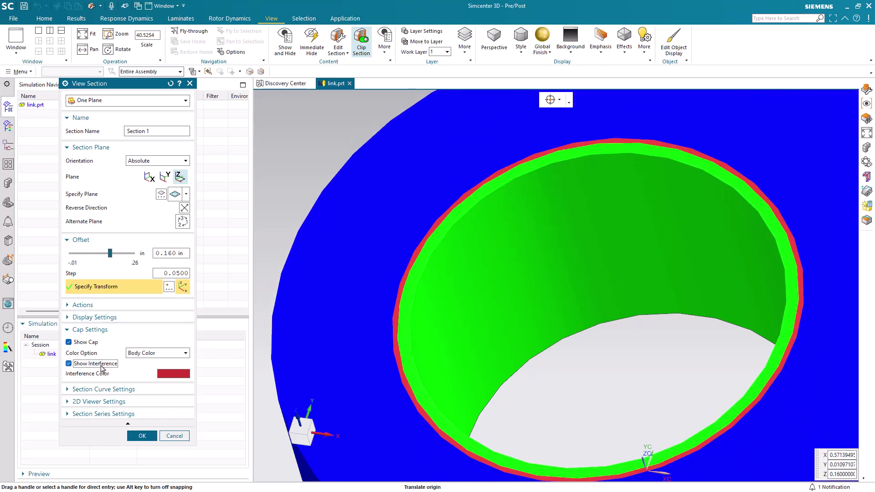
{"action": "left_click", "coordinate": [175, 436]}
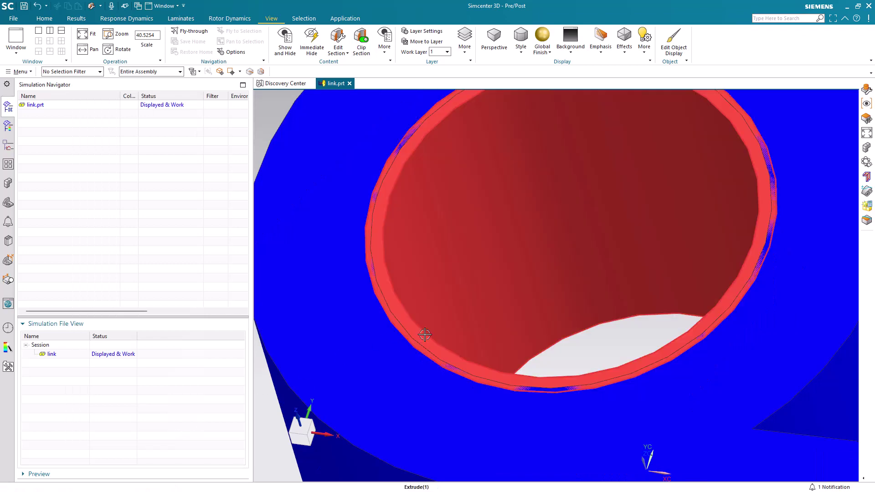
{"action": "scroll", "coordinate": [424, 335], "scroll_direction": "down", "scroll_amount": 5}
{"action": "scroll", "coordinate": [353, 189], "scroll_direction": "down", "scroll_amount": 2}
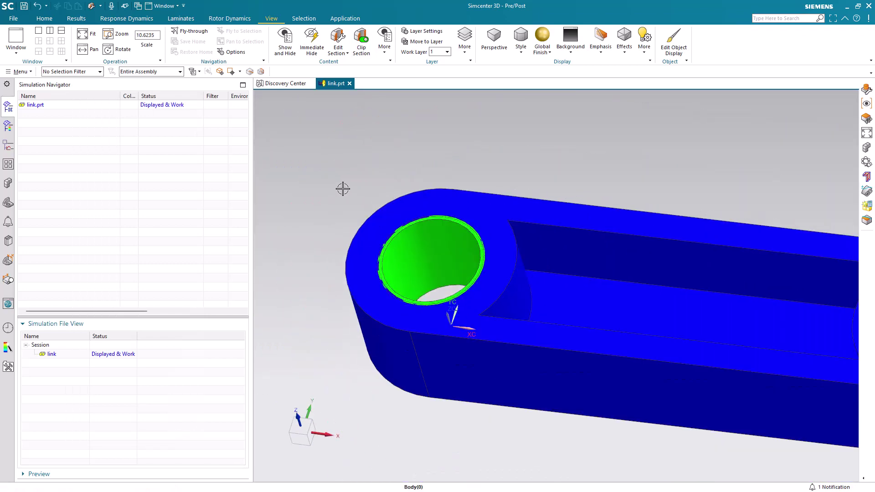
Step: Create link_fem2 and link_sim2 with default names for Simcenter Nastran structural analysis
{"action": "left_click", "coordinate": [45, 20]}
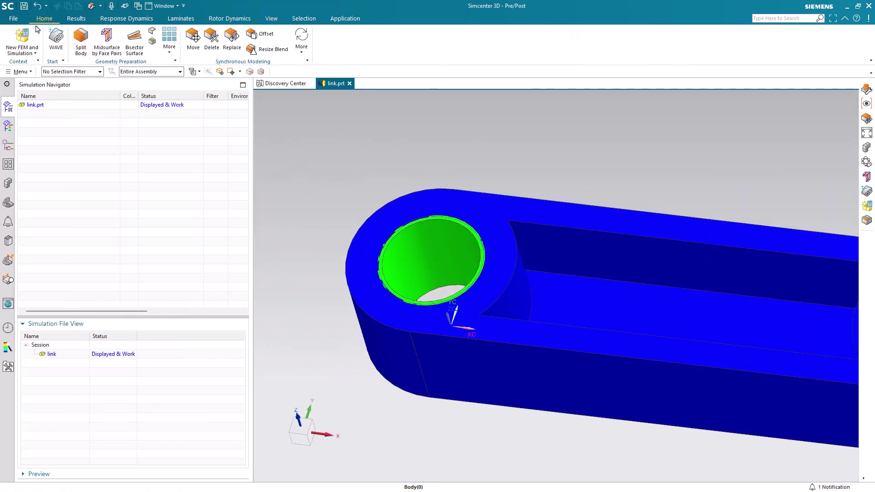
{"action": "left_click", "coordinate": [21, 41]}
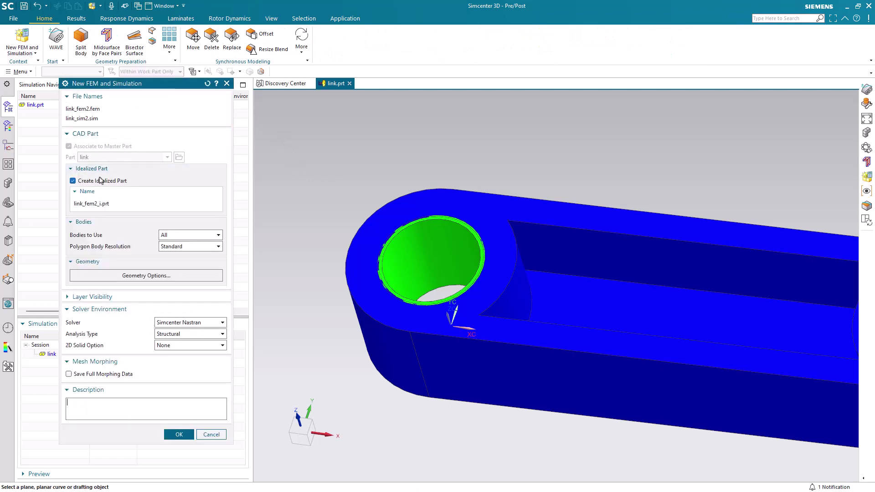
{"action": "left_click", "coordinate": [177, 436]}
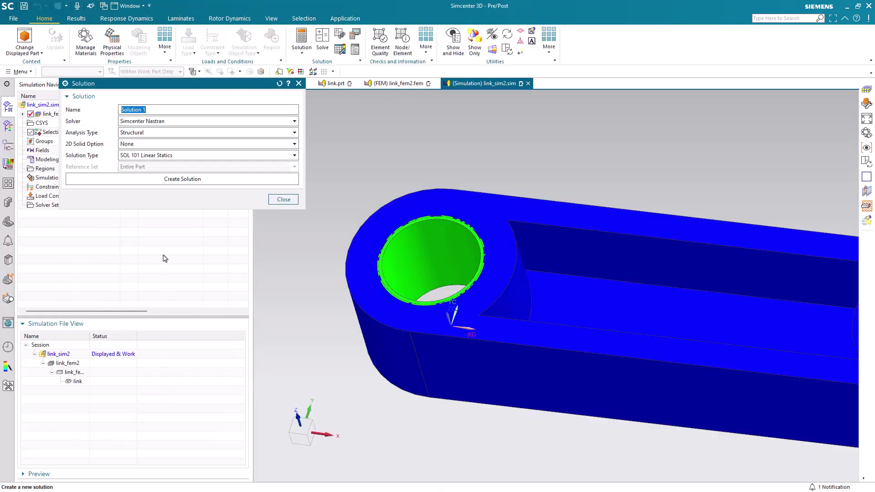
Step: Create Solution 1 as a SOL 401 Multi-Step Nonlinear solution and accept its settings
{"action": "left_click", "coordinate": [163, 157]}
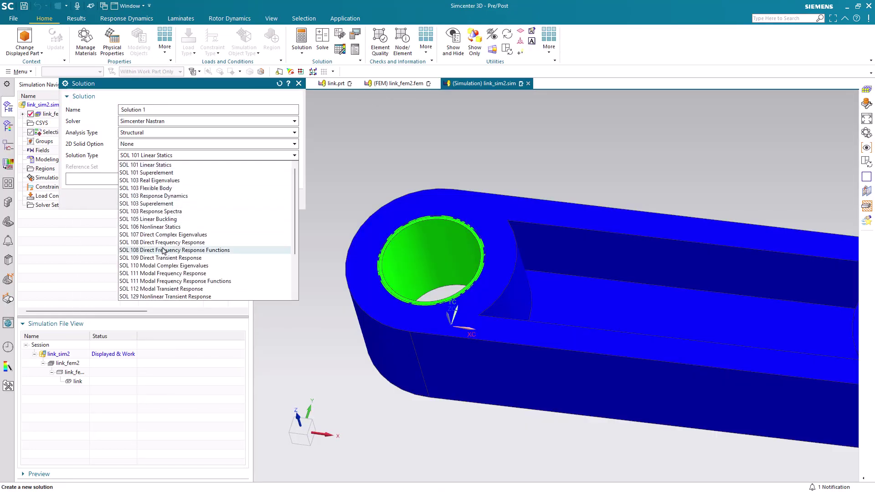
{"action": "scroll", "coordinate": [162, 250], "scroll_direction": "down", "scroll_amount": 3}
{"action": "scroll", "coordinate": [163, 250], "scroll_direction": "down", "scroll_amount": 1}
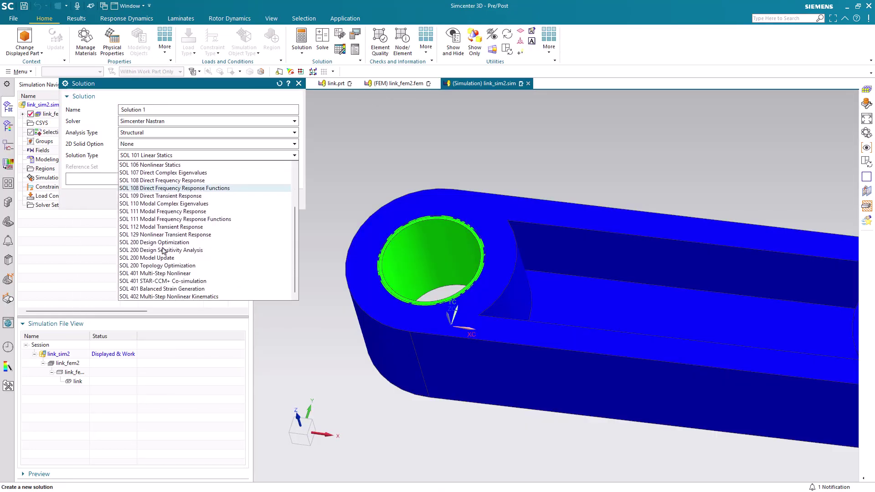
{"action": "left_click", "coordinate": [158, 274]}
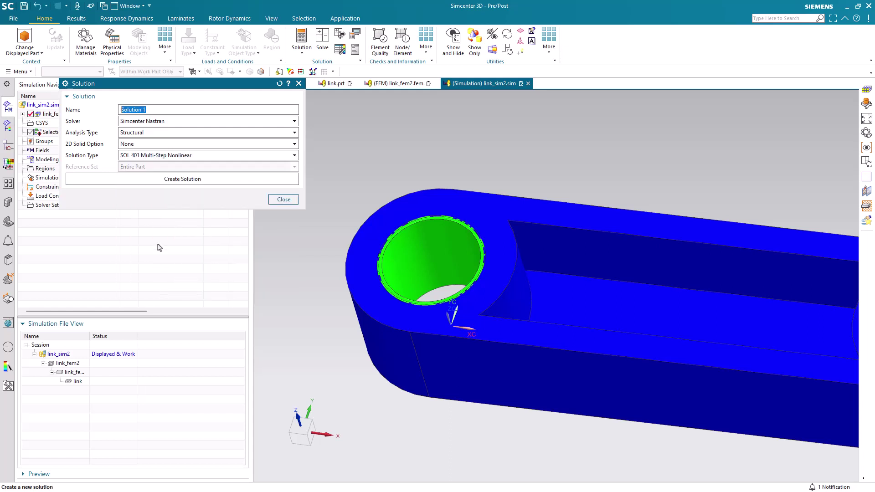
{"action": "left_click", "coordinate": [155, 178]}
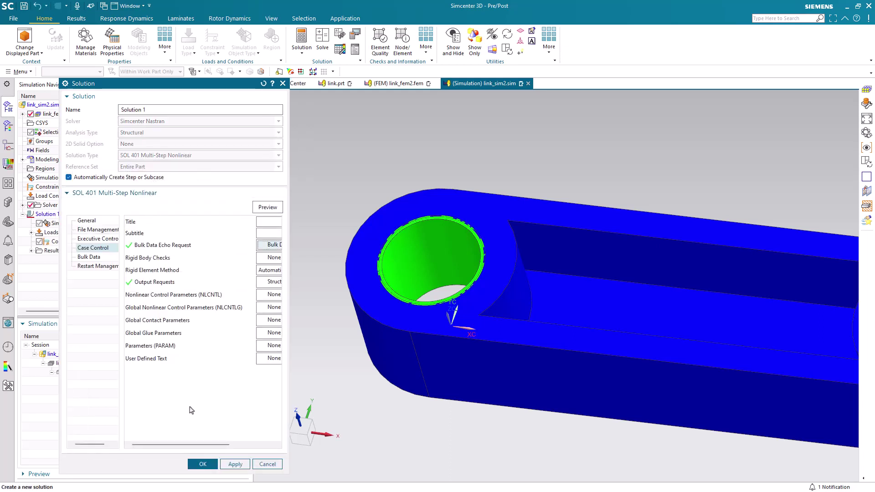
{"action": "left_click", "coordinate": [203, 464]}
Step: Add a Subcase - Preload step to Solution 1 and accept its settings
{"action": "left_click", "coordinate": [142, 157]}
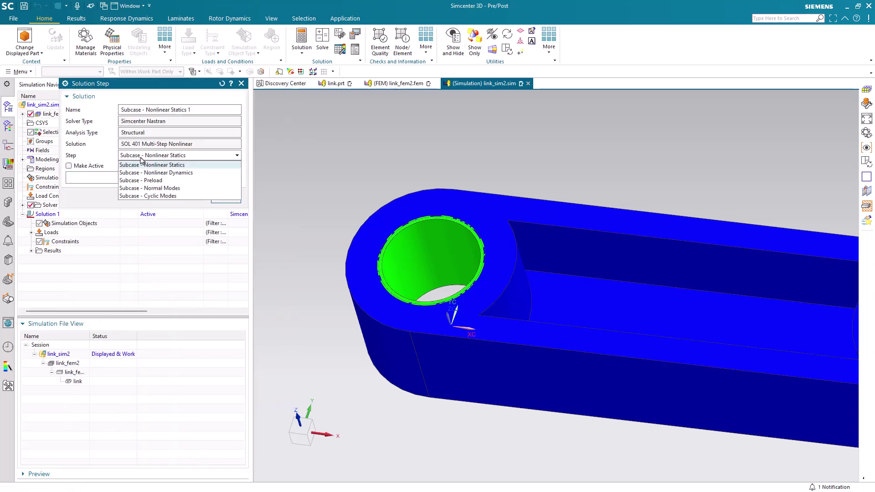
{"action": "left_click", "coordinate": [141, 180]}
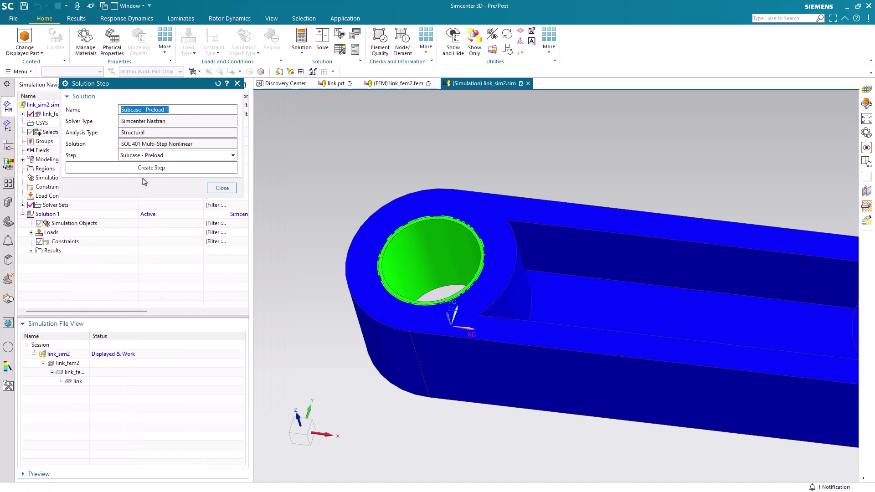
{"action": "left_click", "coordinate": [142, 168]}
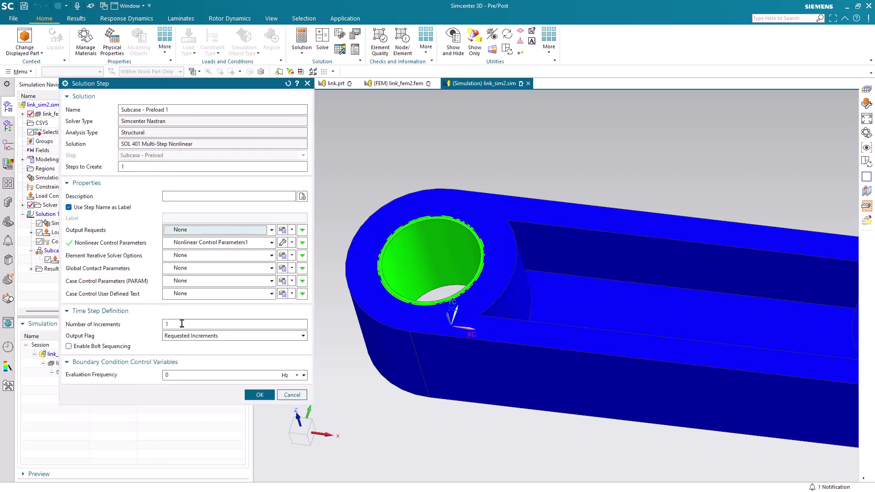
{"action": "left_click", "coordinate": [262, 395]}
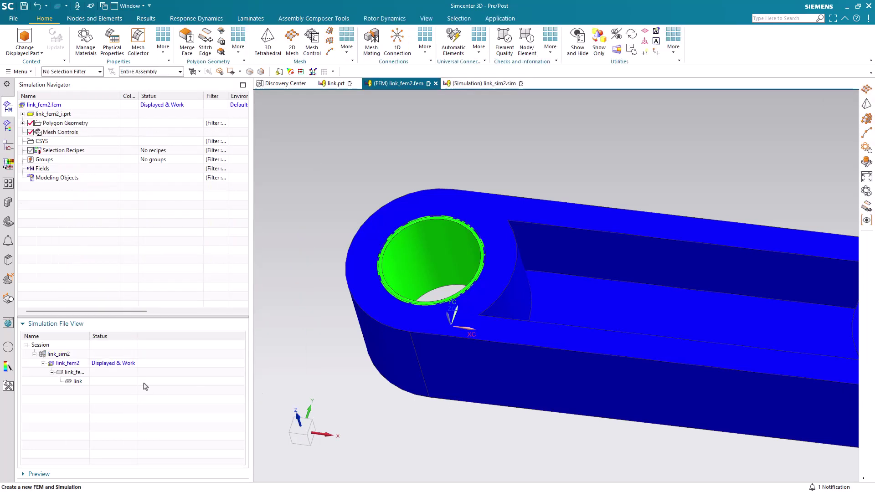
Step: Open idealized part link_fem2_i, dismiss its warning, and promote the link body into it
{"action": "double_click", "coordinate": [82, 373]}
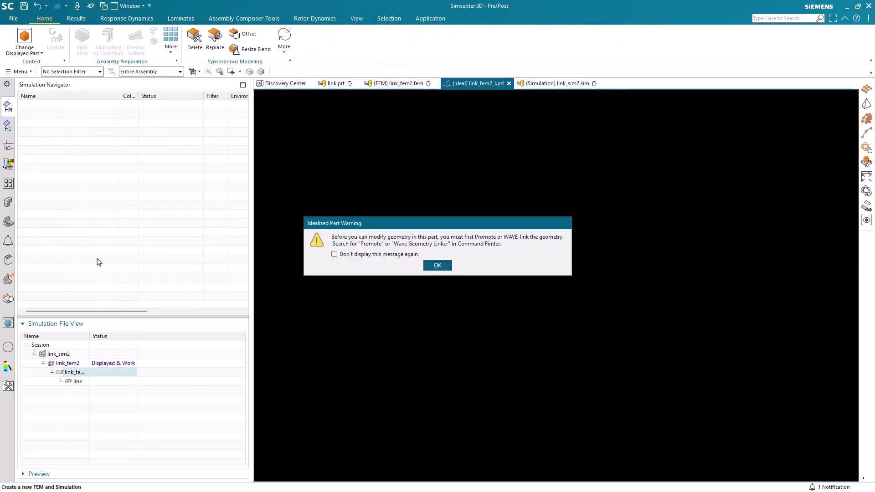
{"action": "left_click", "coordinate": [425, 265]}
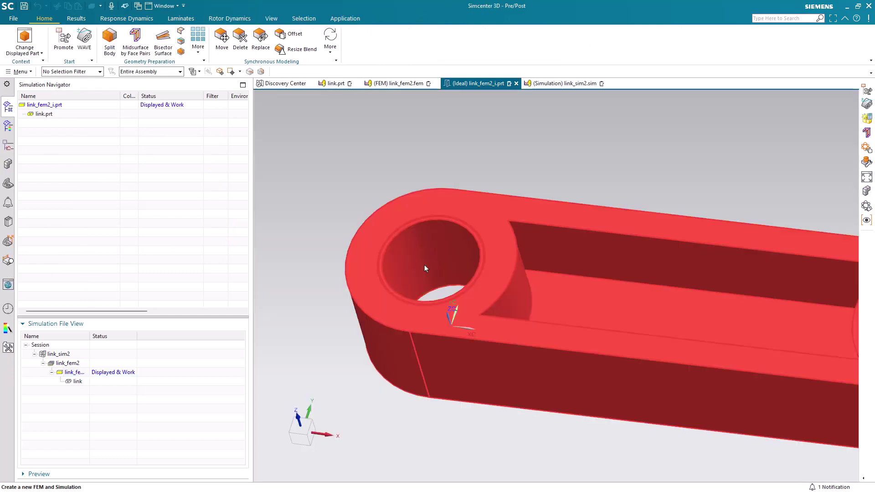
{"action": "left_click", "coordinate": [64, 39]}
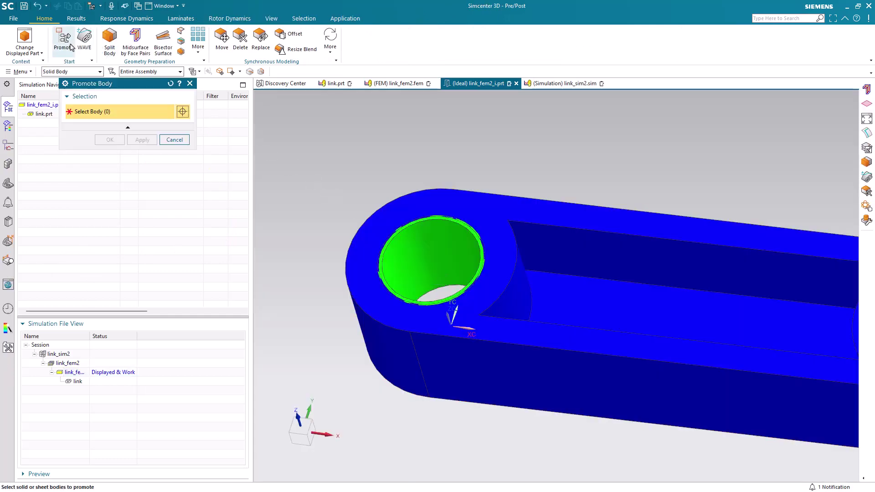
{"action": "left_click", "coordinate": [532, 224]}
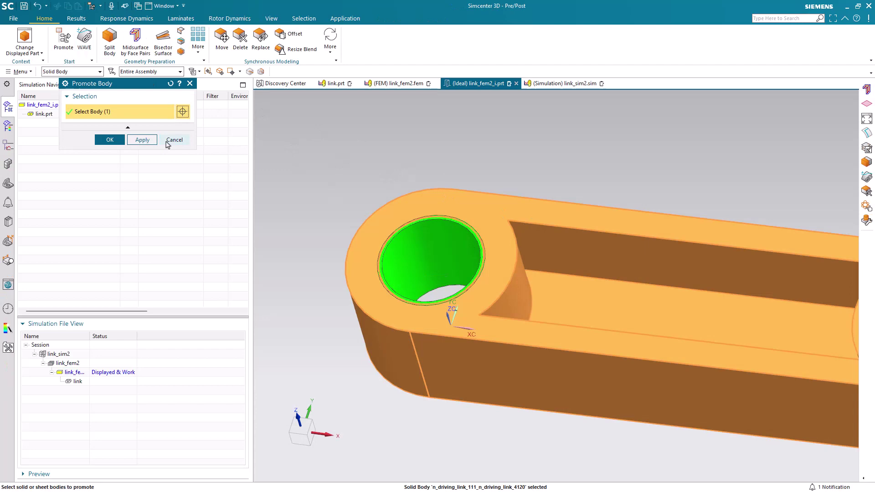
{"action": "left_click", "coordinate": [110, 139]}
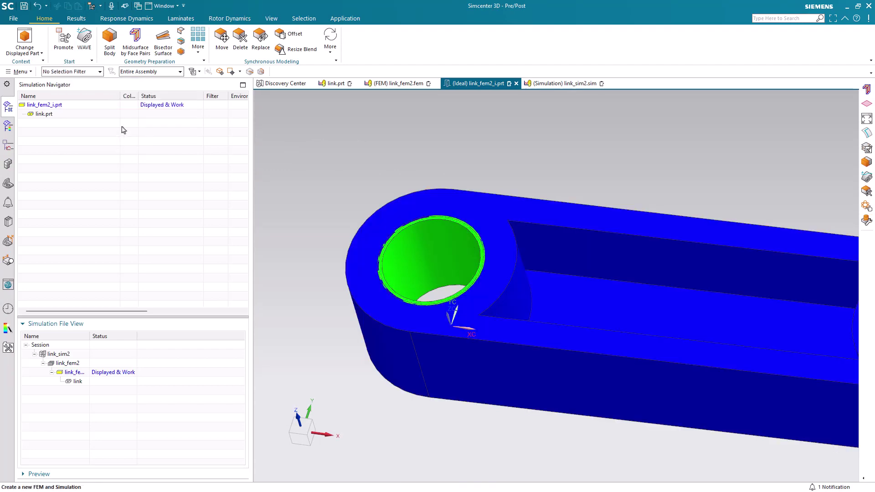
Step: Split the link body with a plane on the slot face, then open link_fem2.fem and close its log
{"action": "left_click", "coordinate": [109, 41]}
{"action": "left_click", "coordinate": [543, 279]}
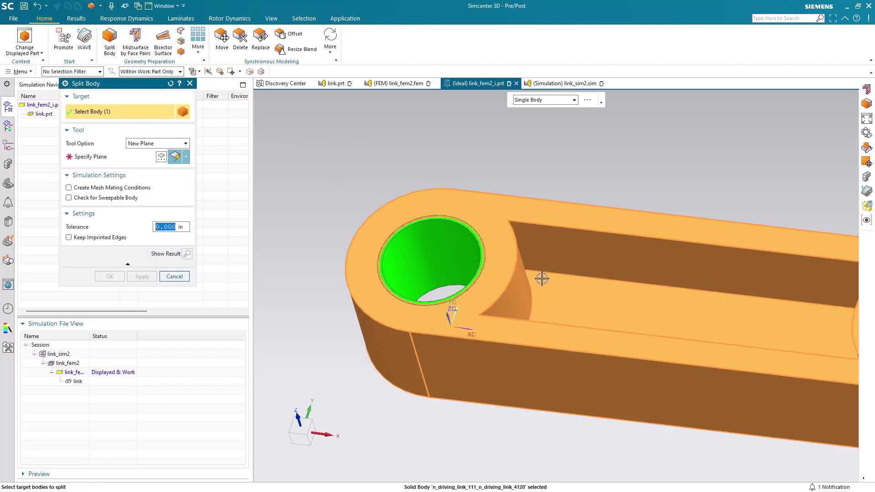
{"action": "left_click", "coordinate": [91, 157]}
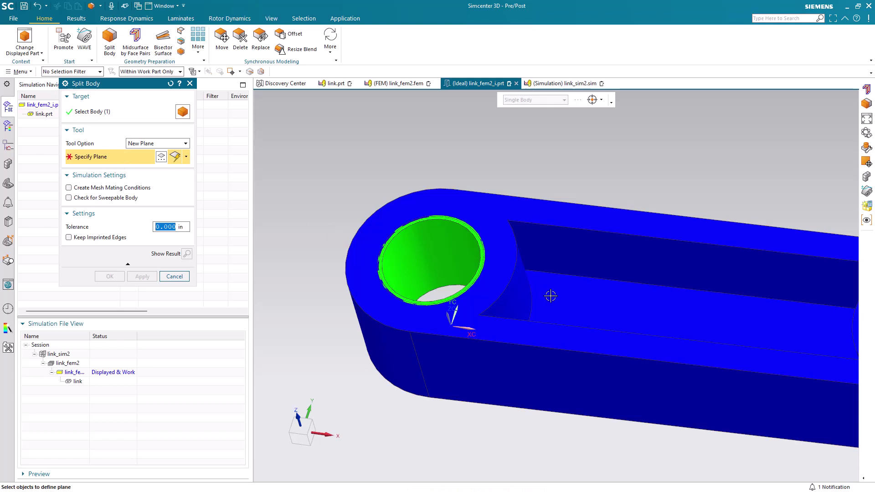
{"action": "left_click", "coordinate": [568, 299]}
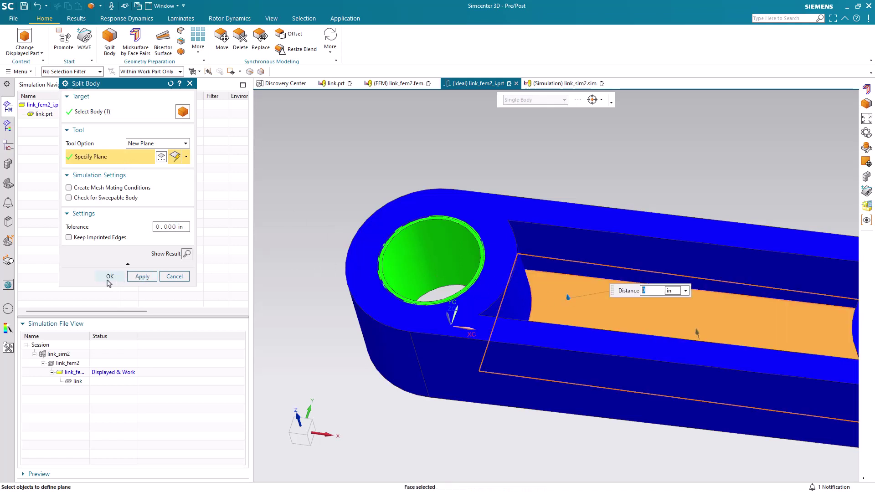
{"action": "left_click", "coordinate": [109, 276]}
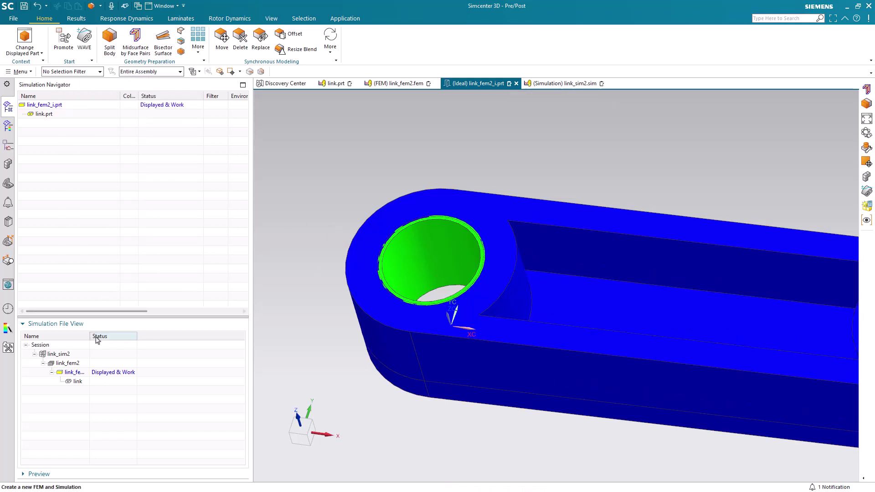
{"action": "left_click", "coordinate": [402, 86]}
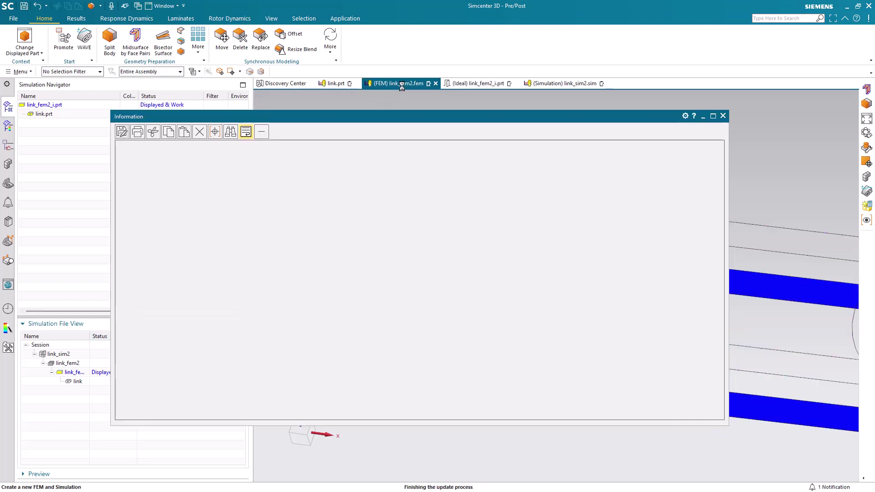
{"action": "left_click", "coordinate": [723, 116]}
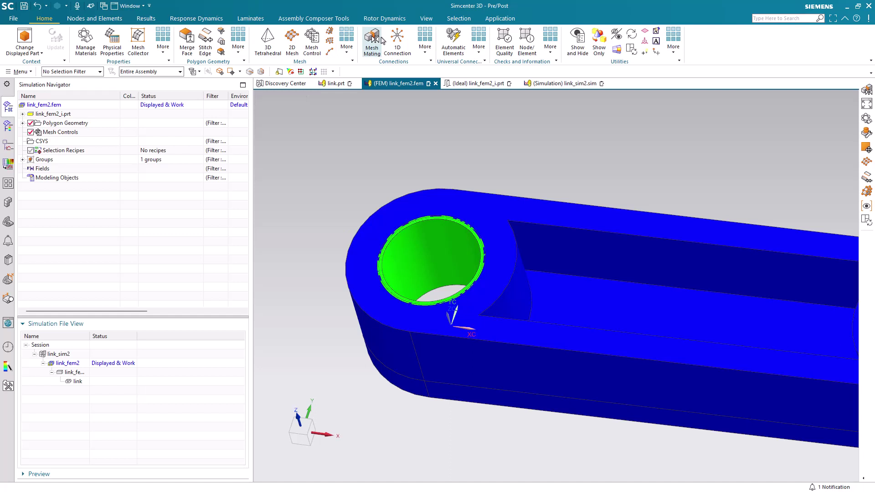
Step: Glue-Coincident mesh mating between both link bodies at 0.001 in search distance, then expand Polygon Geometry
{"action": "left_click", "coordinate": [373, 40]}
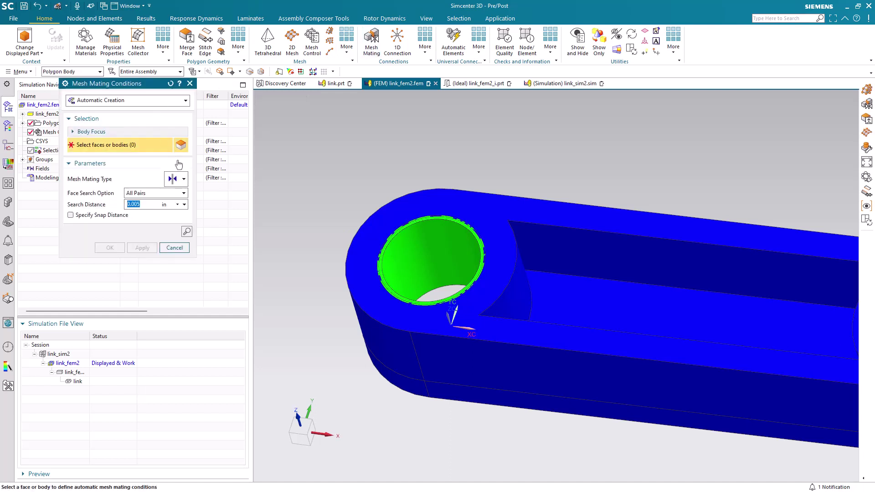
{"action": "left_click", "coordinate": [176, 179]}
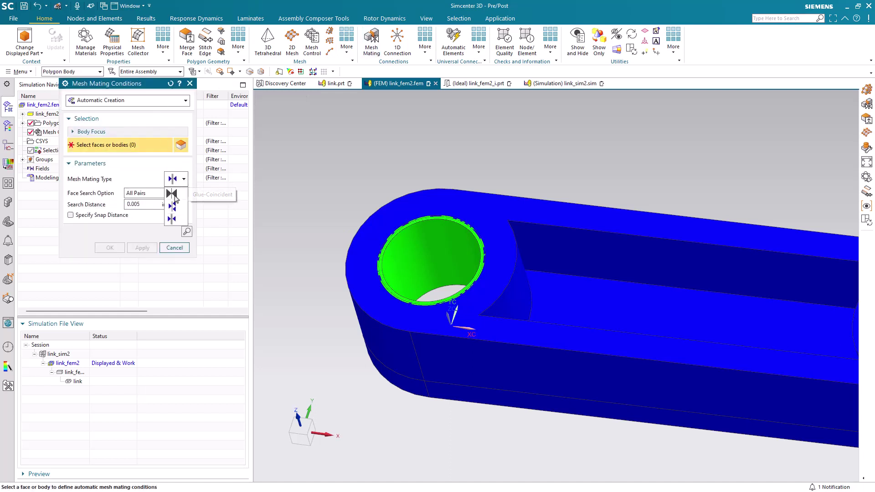
{"action": "left_click", "coordinate": [172, 195]}
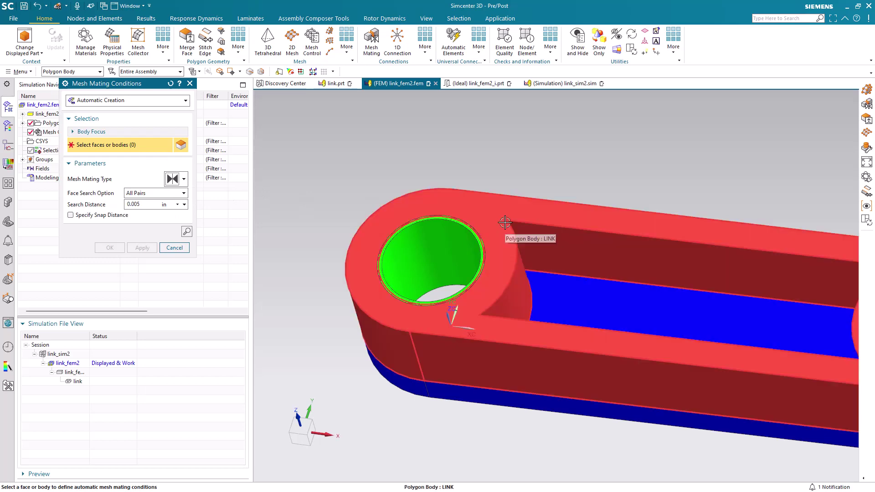
{"action": "left_click", "coordinate": [549, 261]}
{"action": "left_click", "coordinate": [574, 294]}
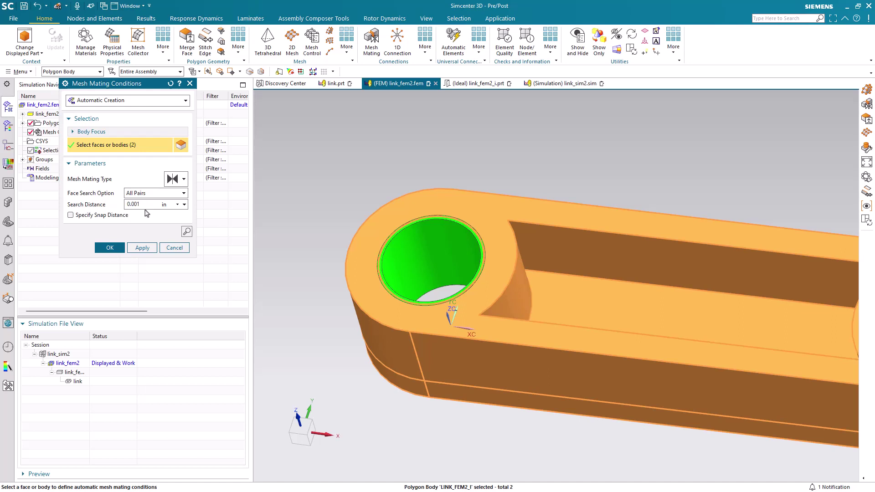
{"action": "left_click", "coordinate": [111, 248]}
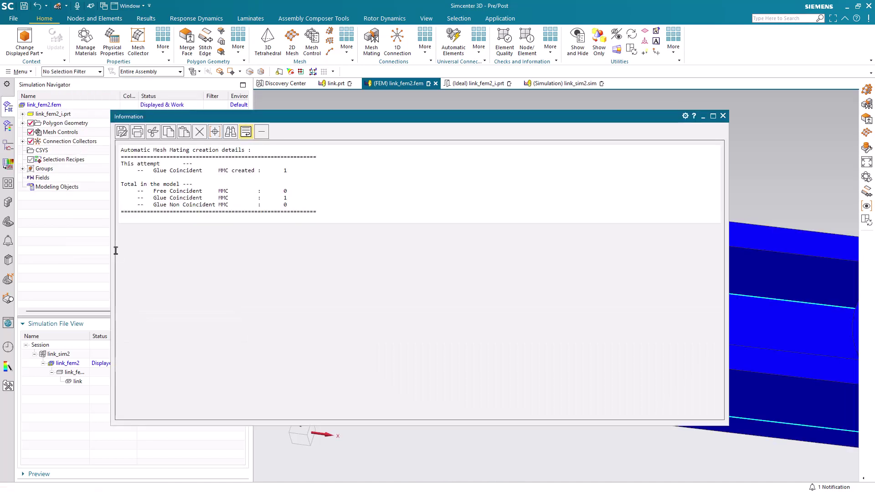
{"action": "left_click", "coordinate": [724, 116]}
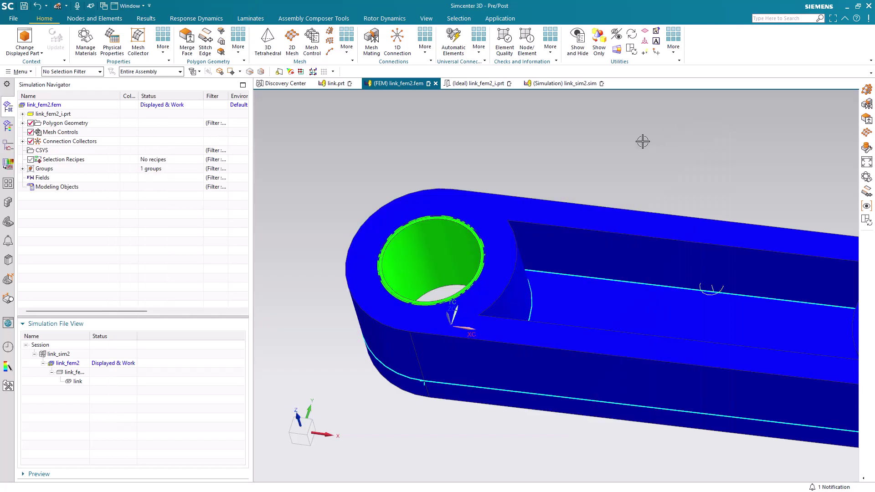
{"action": "left_click", "coordinate": [23, 124]}
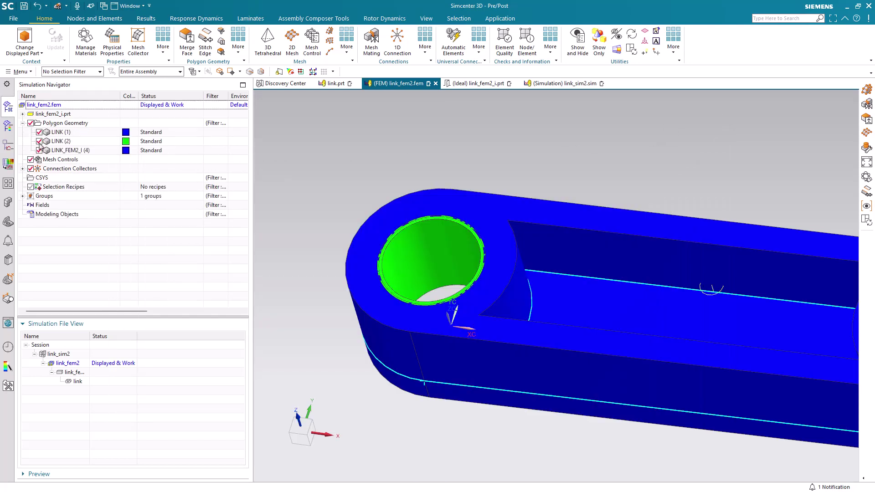
Step: Hide LINK (2) and sweep-mesh the main body top-to-underside with CHEXA(8) at 0.01 in
{"action": "left_click", "coordinate": [39, 142]}
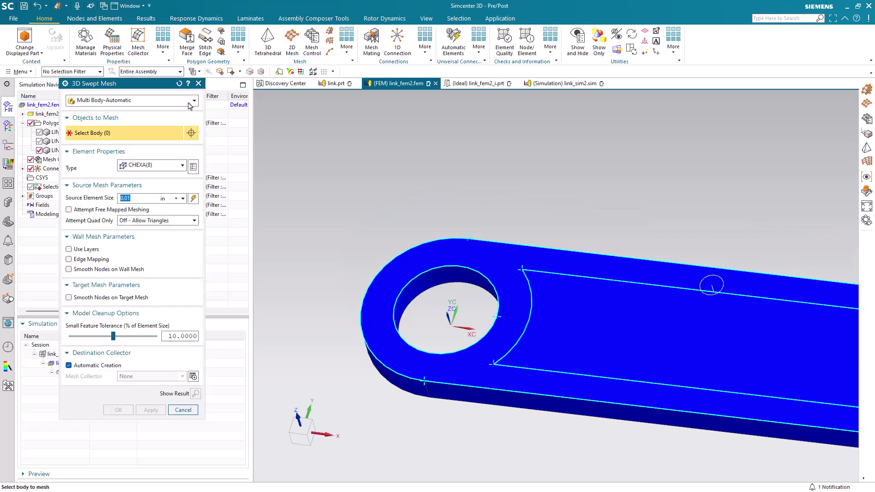
{"action": "left_click", "coordinate": [173, 101]}
{"action": "left_click", "coordinate": [152, 130]}
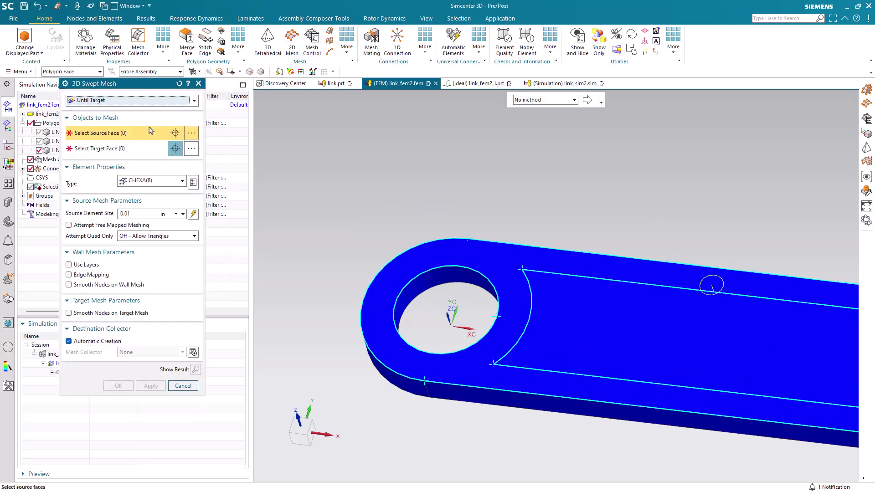
{"action": "left_click", "coordinate": [482, 251]}
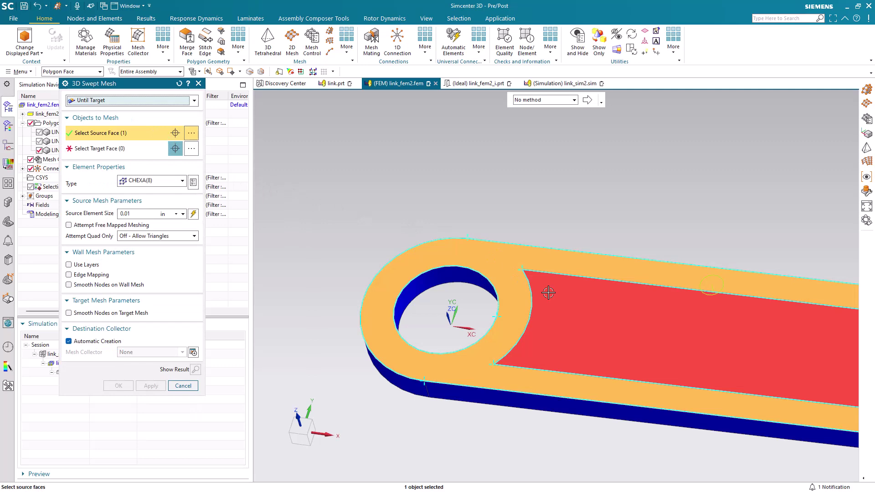
{"action": "middle_click_drag", "start_coordinate": [546, 289], "coordinate": [504, 227]}
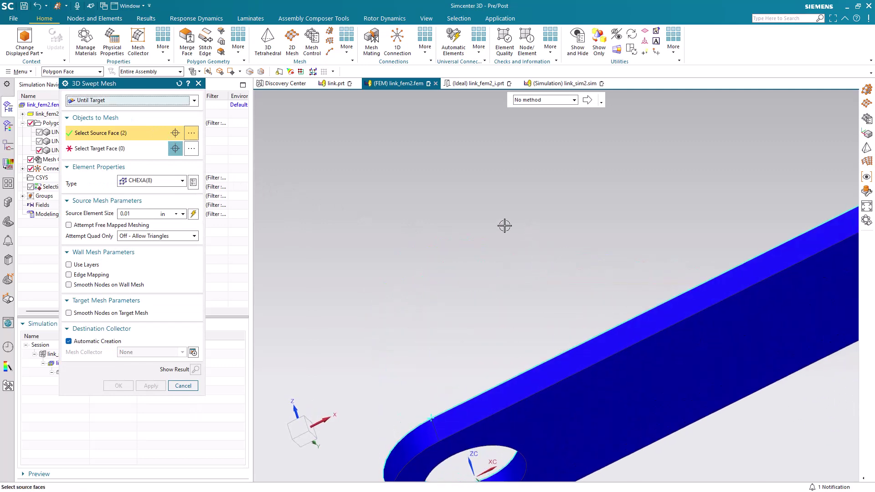
{"action": "left_click", "coordinate": [139, 153]}
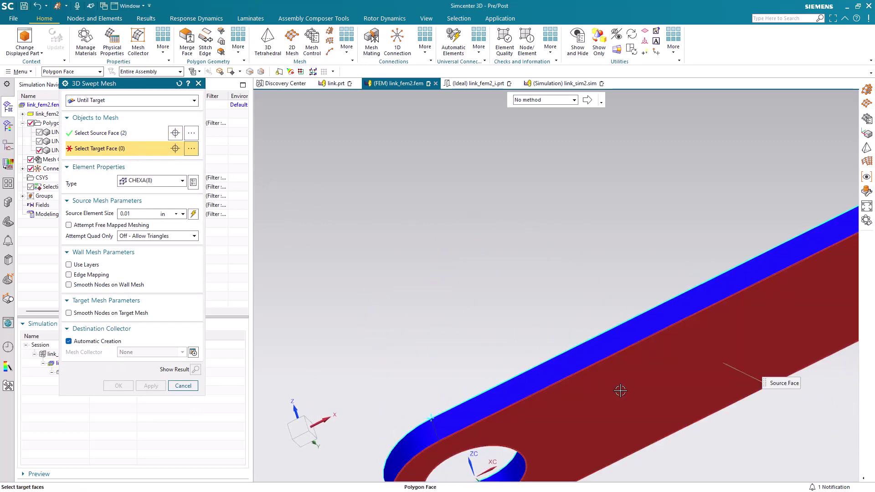
{"action": "left_click", "coordinate": [617, 443]}
{"action": "left_click", "coordinate": [134, 213]}
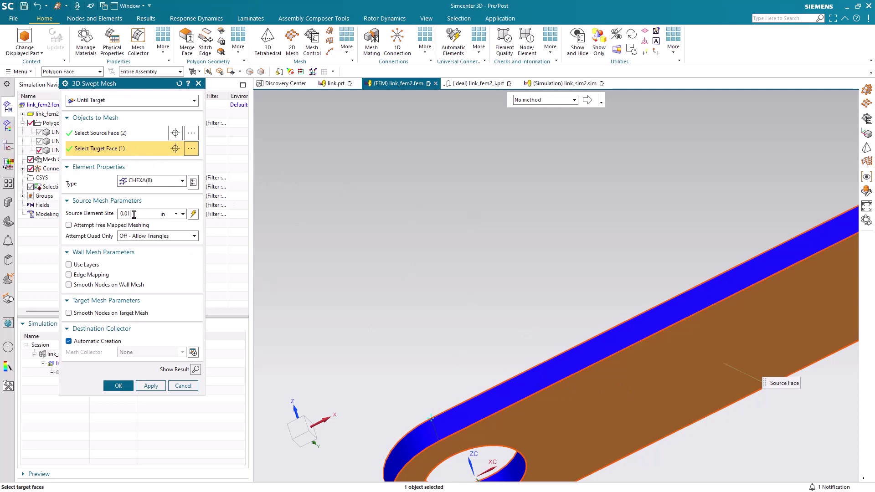
{"action": "left_click", "coordinate": [118, 383]}
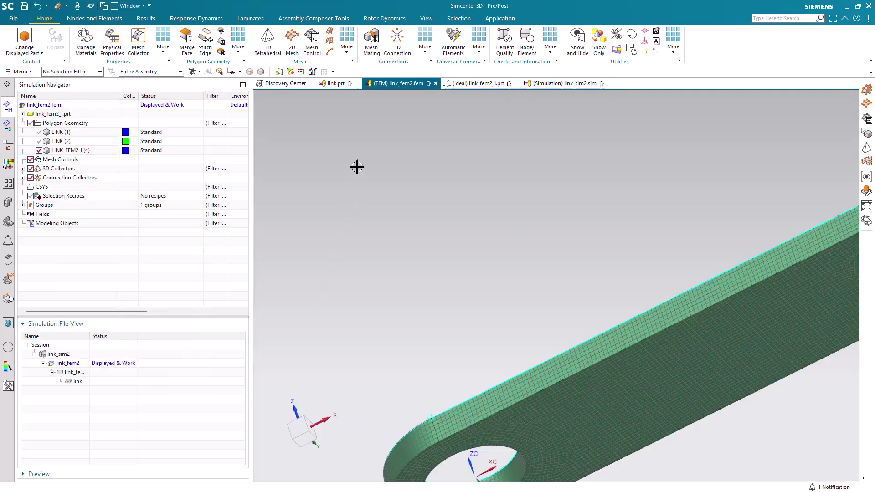
Step: Orbit to view the meshed link and show the sleeve and hub bodies again
{"action": "middle_click_drag", "start_coordinate": [357, 164], "coordinate": [433, 228]}
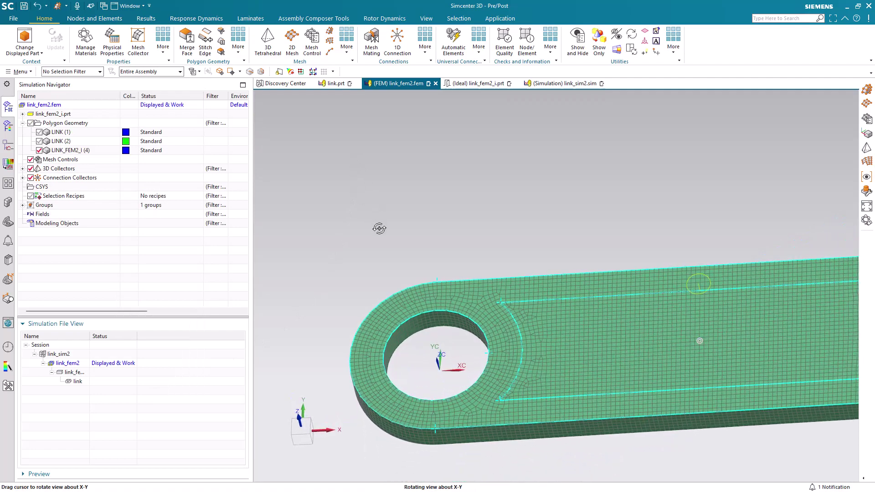
{"action": "left_click", "coordinate": [39, 142]}
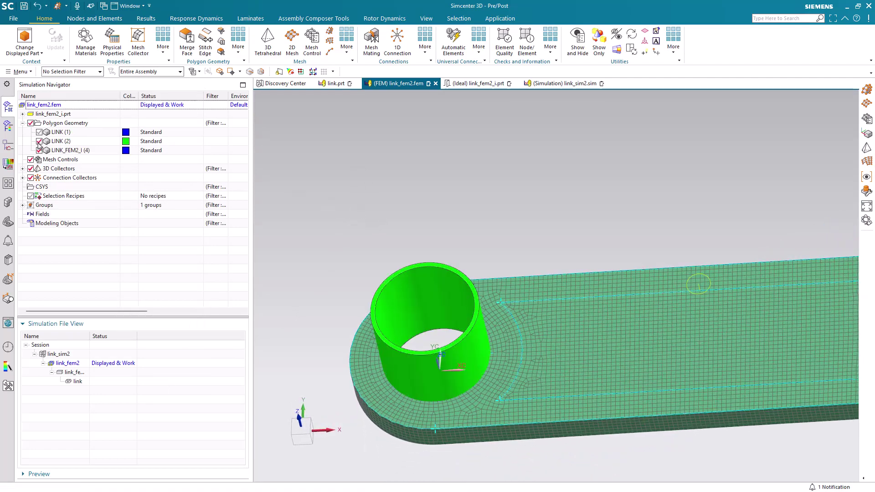
{"action": "left_click", "coordinate": [39, 133]}
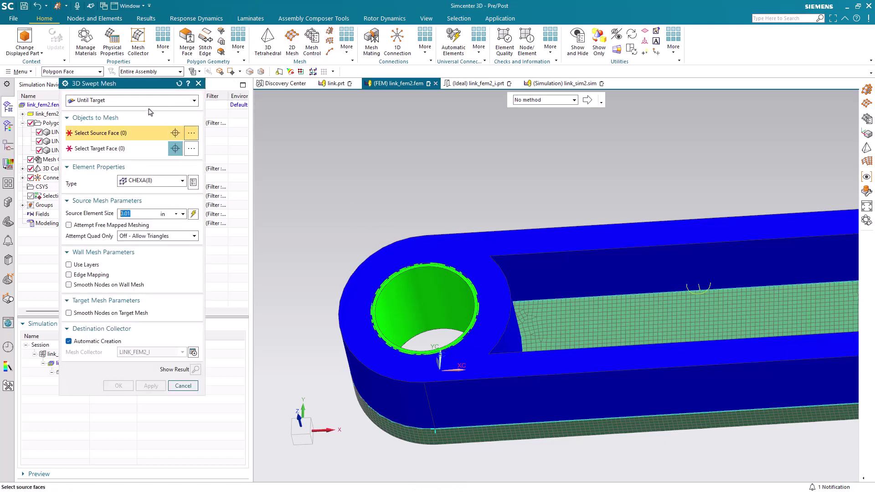
Step: Multi Body-Automatic sweep-mesh the sleeve and hub into the existing collector, then open link_sim2.sim
{"action": "left_click", "coordinate": [147, 102]}
{"action": "left_click", "coordinate": [136, 113]}
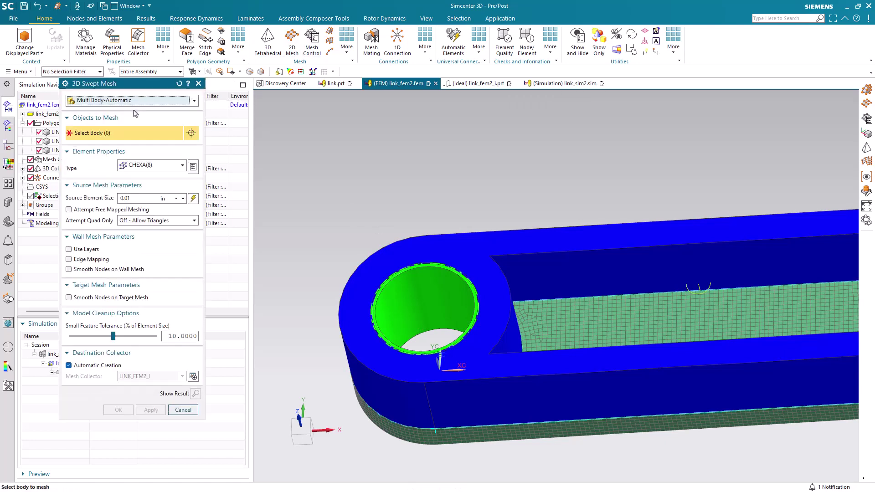
{"action": "left_click", "coordinate": [413, 273]}
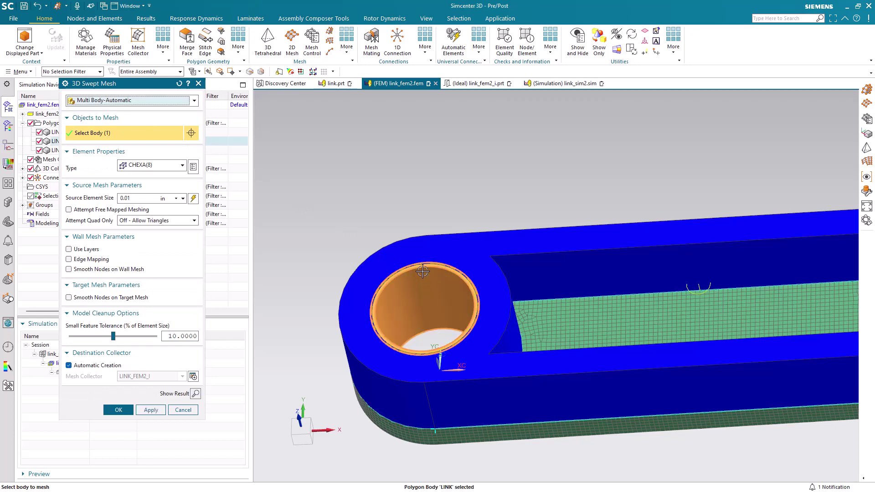
{"action": "left_click", "coordinate": [424, 253]}
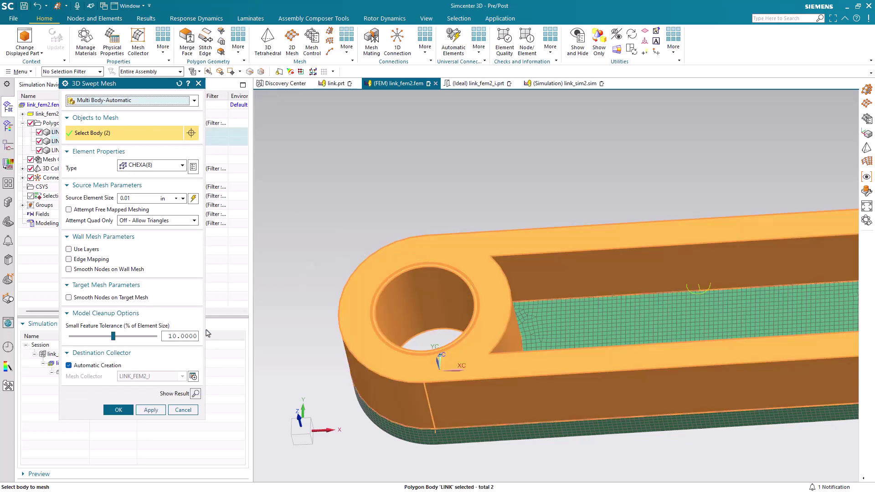
{"action": "left_click", "coordinate": [92, 366]}
{"action": "left_click", "coordinate": [114, 410]}
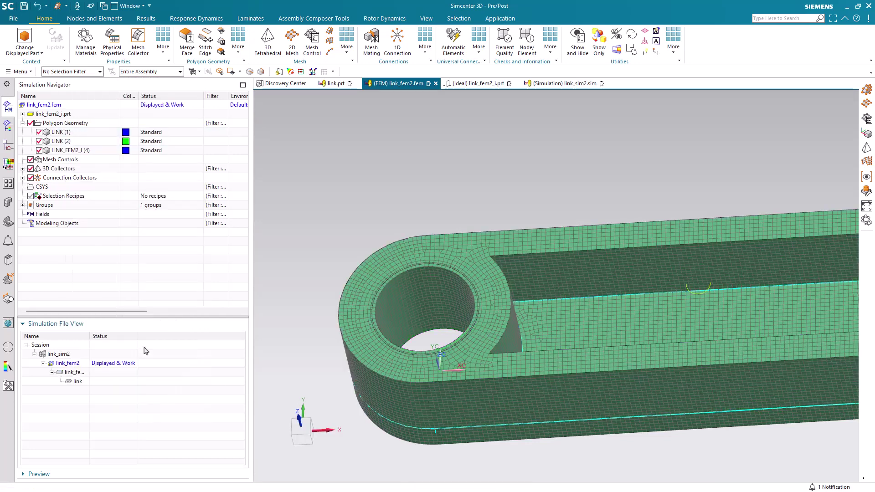
{"action": "left_click", "coordinate": [557, 85]}
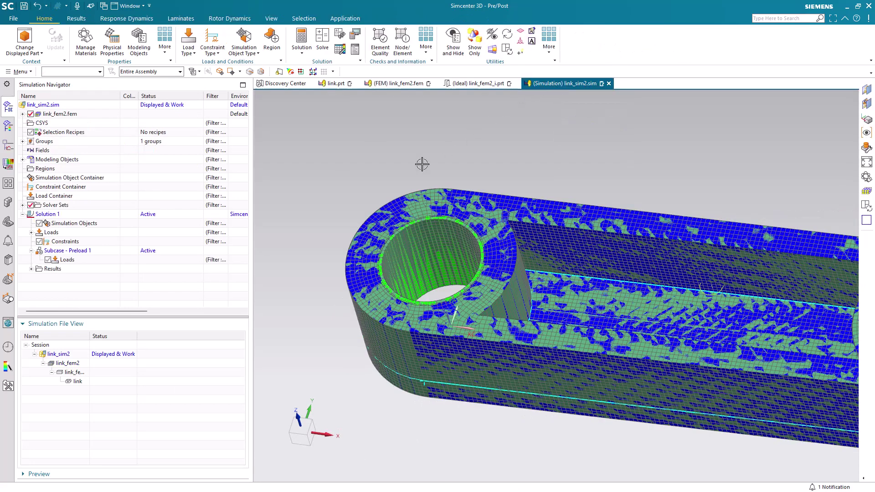
Step: Start a surface-to-surface contact with automatic face pairing across all three meshed bodies
{"action": "left_click", "coordinate": [246, 54]}
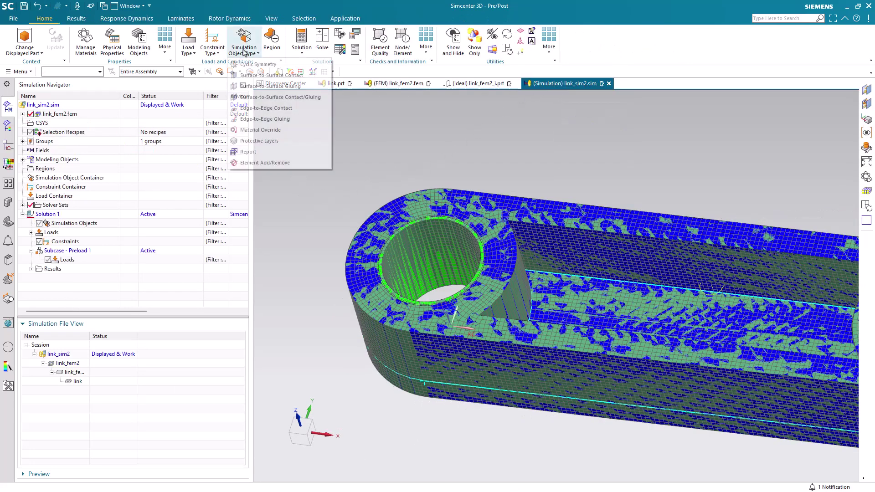
{"action": "left_click", "coordinate": [266, 97]}
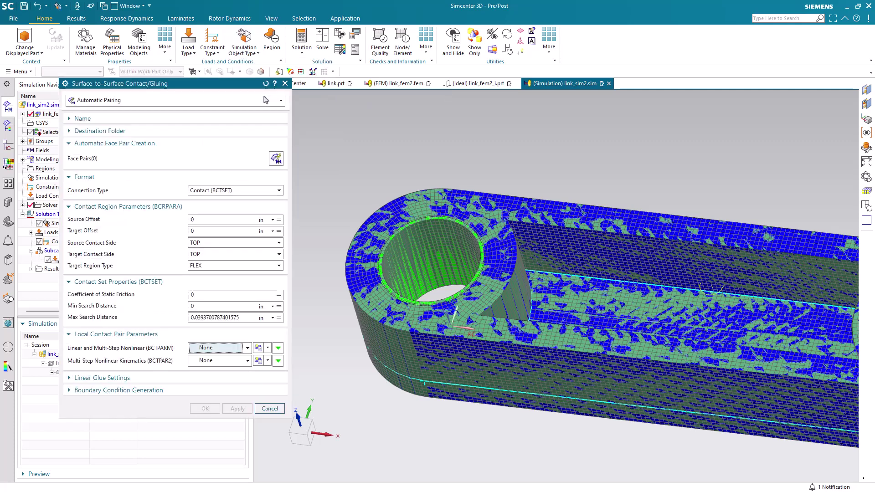
{"action": "left_click", "coordinate": [276, 159]}
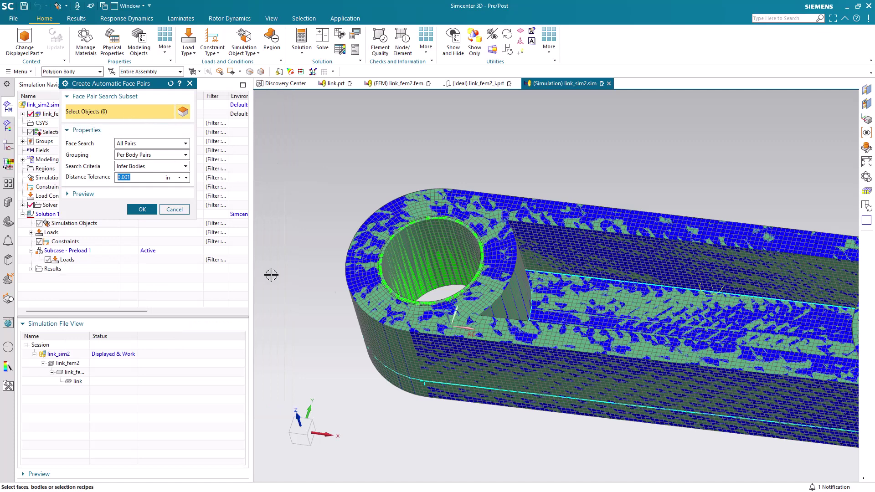
{"action": "scroll", "coordinate": [271, 275], "scroll_direction": "down", "scroll_amount": 3}
{"action": "left_click_drag", "start_coordinate": [291, 208], "coordinate": [651, 378]}
{"action": "scroll", "coordinate": [363, 257], "scroll_direction": "up", "scroll_amount": 6}
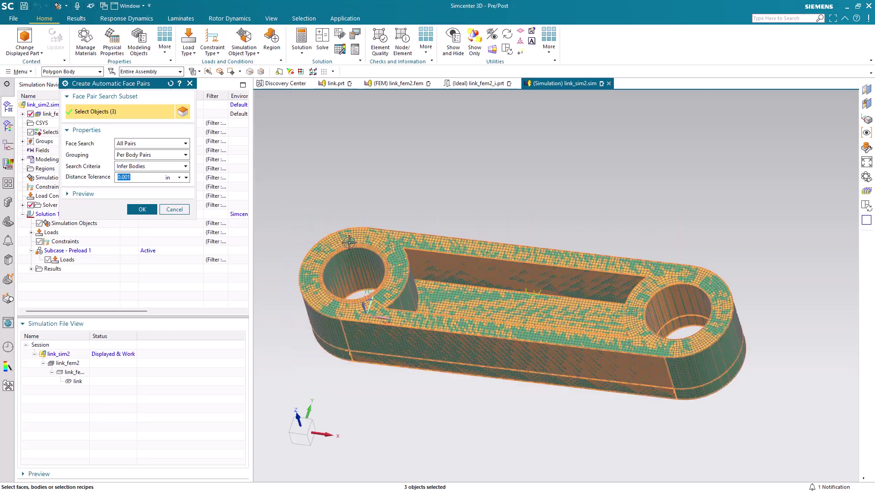
{"action": "scroll", "coordinate": [383, 257], "scroll_direction": "up", "scroll_amount": 4}
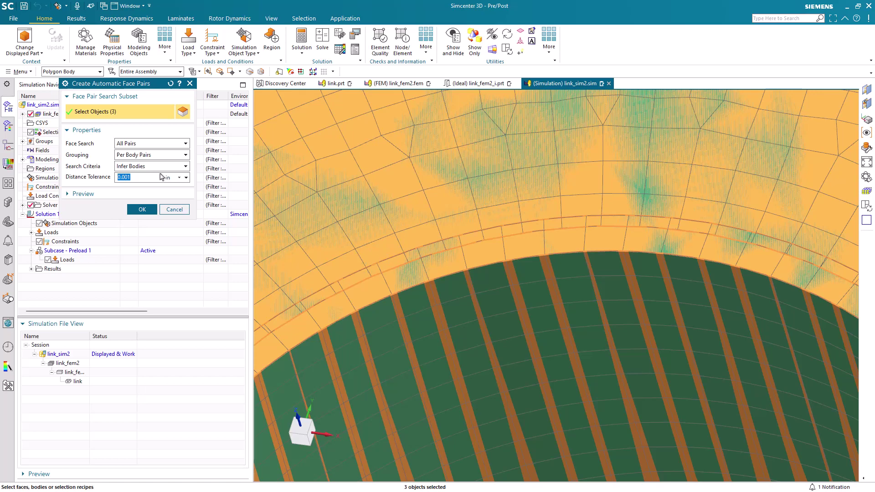
{"action": "left_click", "coordinate": [187, 179]}
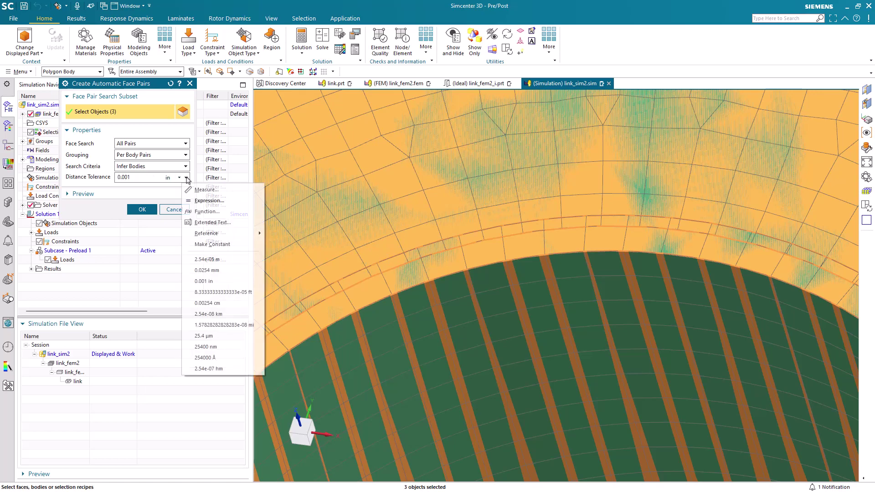
{"action": "middle_click", "coordinate": [211, 188]}
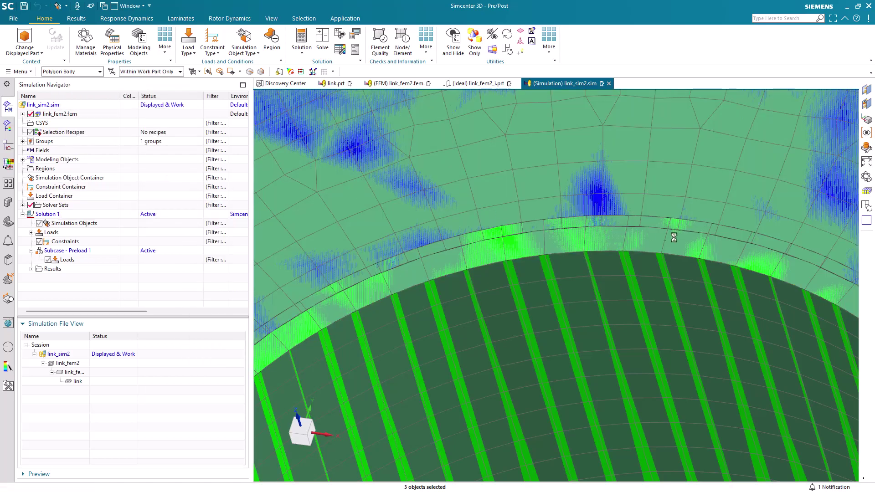
Step: Measure the point-to-point gap across the bushing rim edge, reading 0.0030 in
{"action": "key", "text": "ctrl+shift+m"}
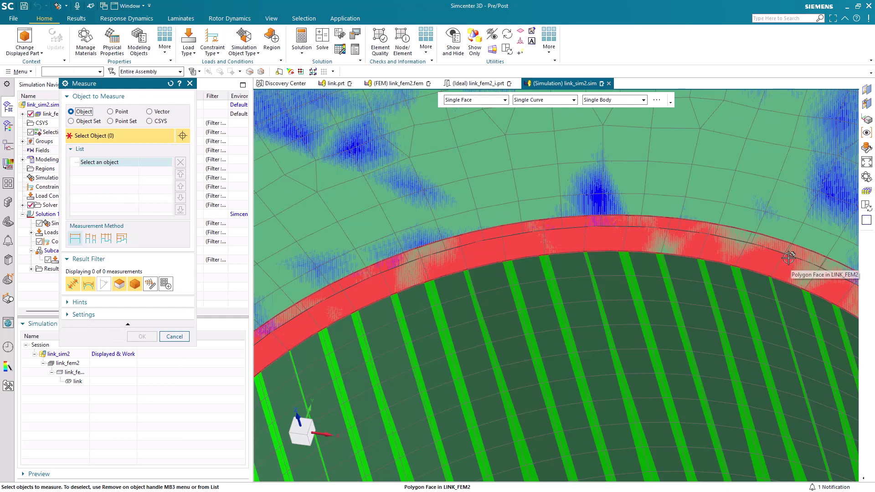
{"action": "key", "text": "Right"}
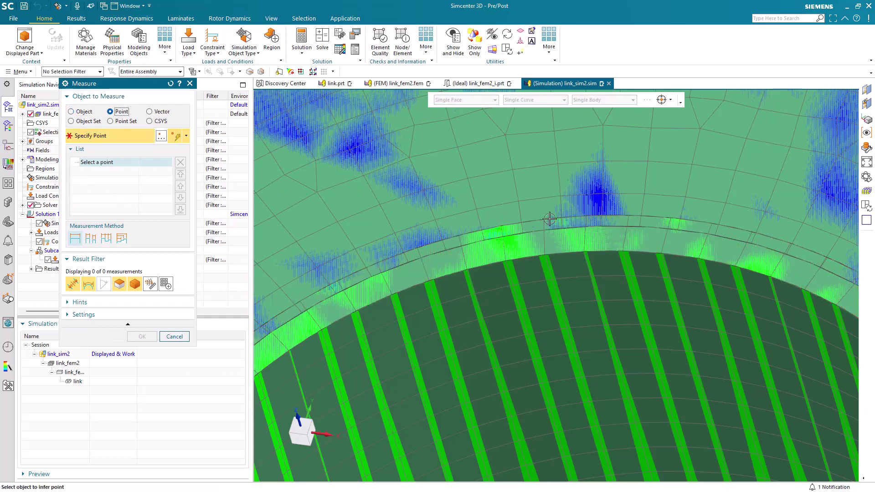
{"action": "left_click", "coordinate": [822, 265]}
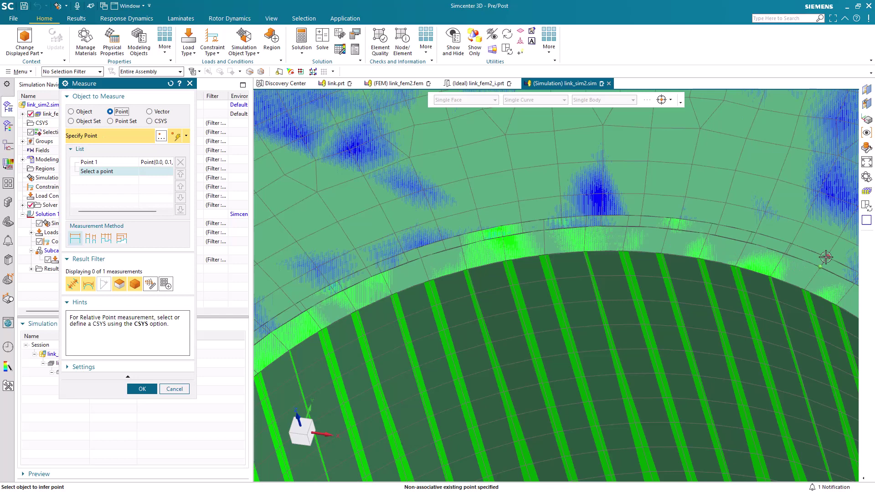
{"action": "left_click", "coordinate": [826, 258]}
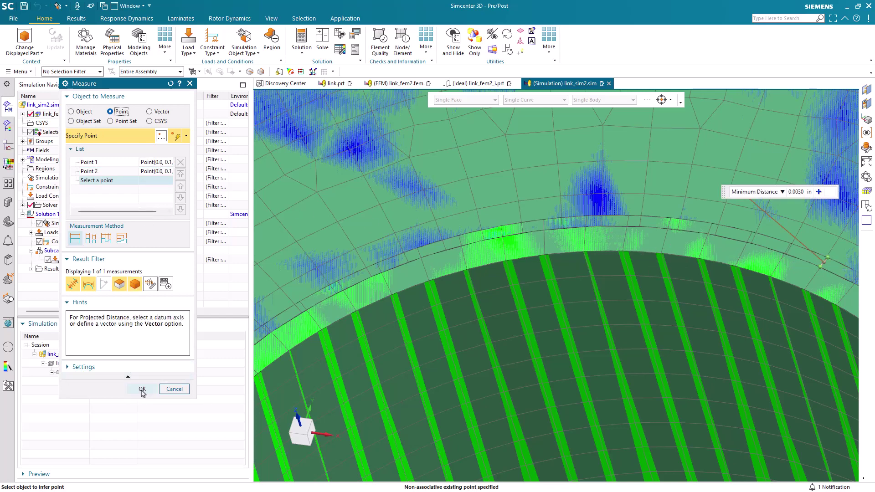
{"action": "left_click", "coordinate": [143, 390]}
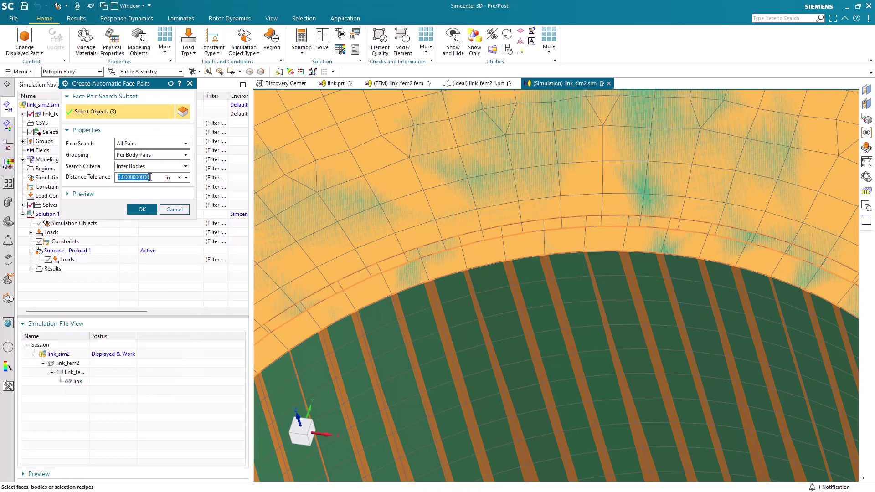
Step: Find 2 face pairs at .005 in tolerance; set friction 0.3 and search distances -.005 to .005 in
{"action": "type", "text": "."}
{"action": "left_click", "coordinate": [142, 210]}
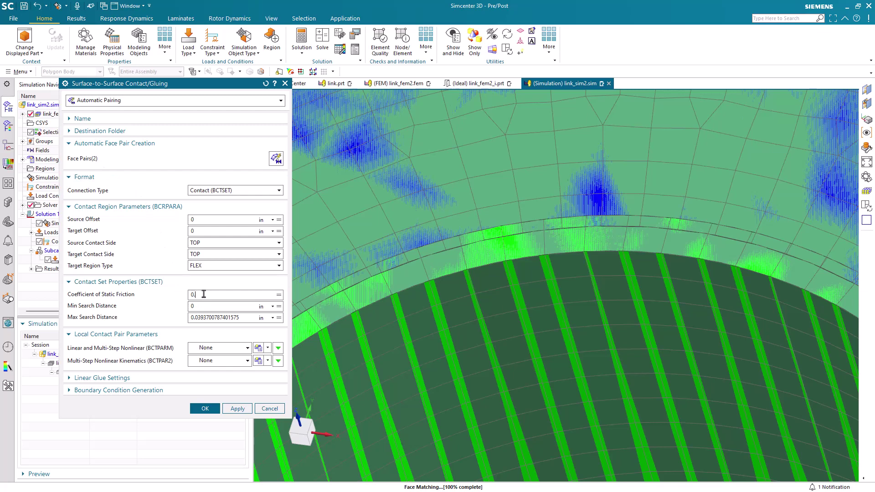
{"action": "type", "text": "-"}
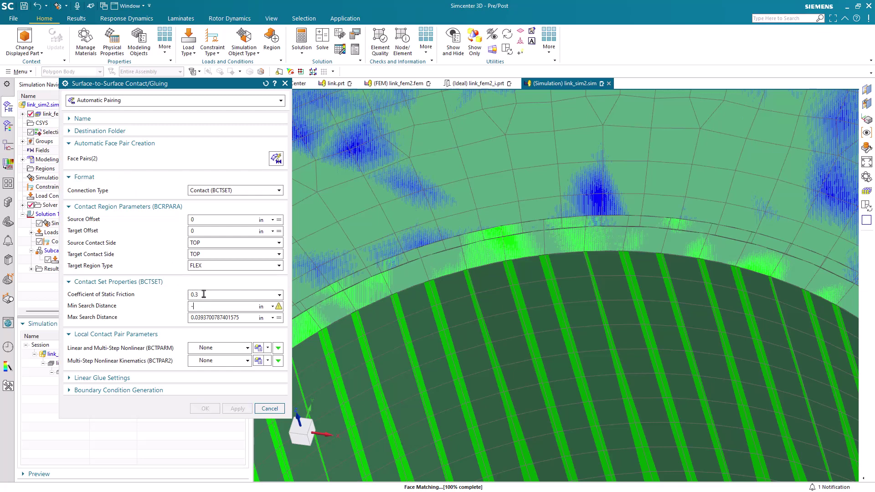
{"action": "type", "text": ".005"}
{"action": "key", "text": "Tab"}
{"action": "type", "text": ".00"}
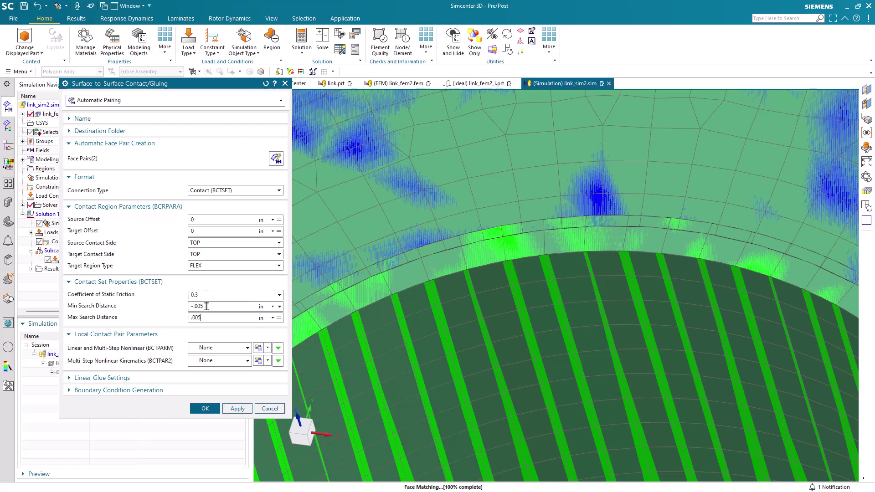
Step: Create the bushing-to-link contact and collapse the Subcase - Preload 1 branch
{"action": "left_click", "coordinate": [205, 409]}
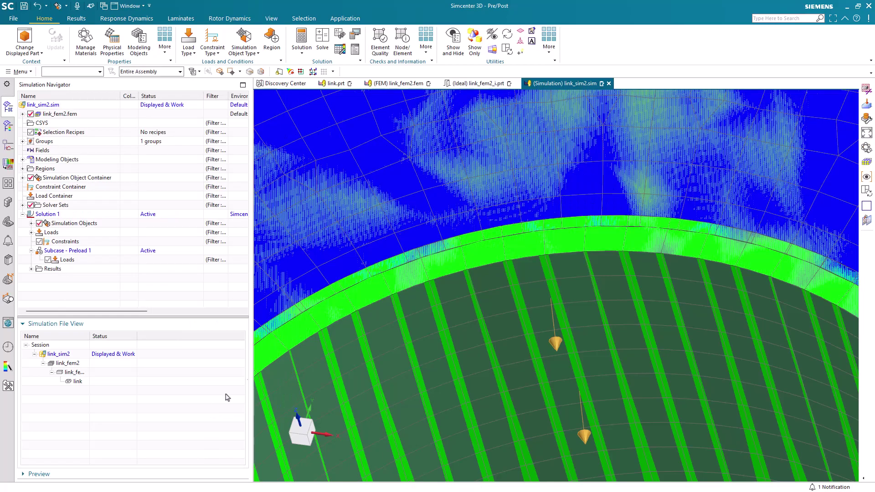
{"action": "scroll", "coordinate": [342, 287], "scroll_direction": "down", "scroll_amount": 10}
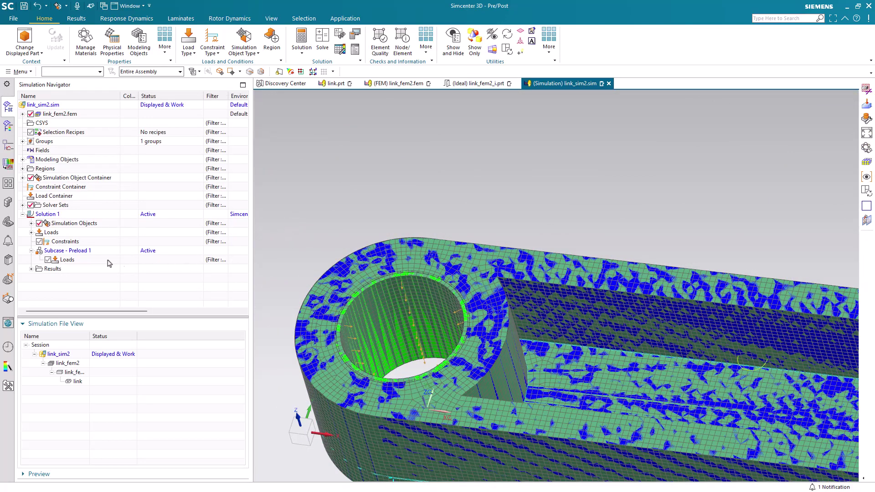
{"action": "double_click", "coordinate": [68, 250]}
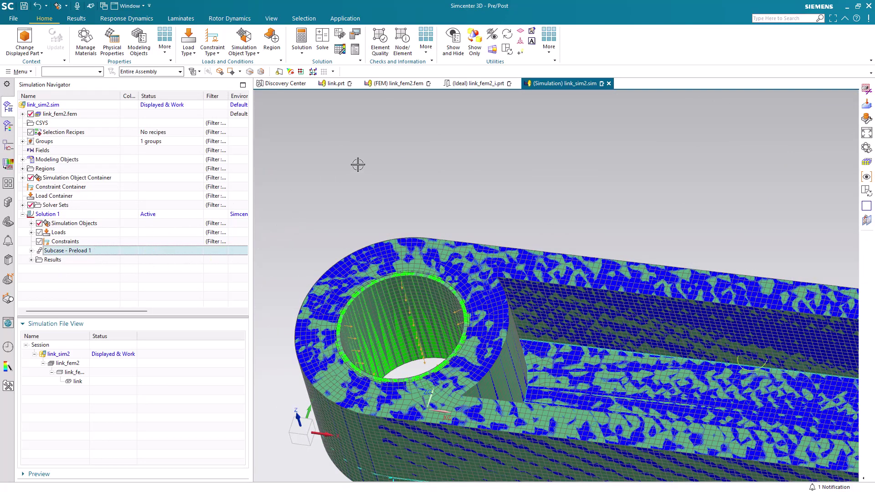
Step: Apply a Fixed Translation Constraint to the right-hand hole's inner face
{"action": "left_click", "coordinate": [213, 48]}
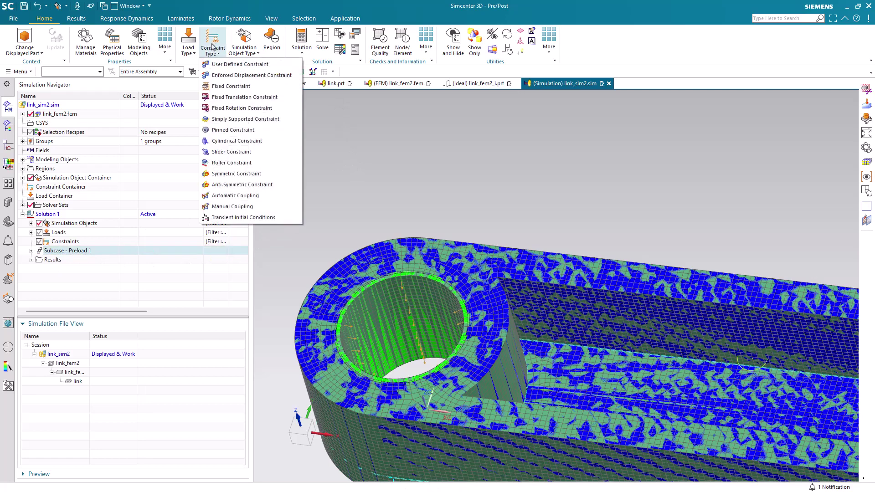
{"action": "left_click", "coordinate": [225, 97]}
{"action": "scroll", "coordinate": [299, 182], "scroll_direction": "down", "scroll_amount": 4}
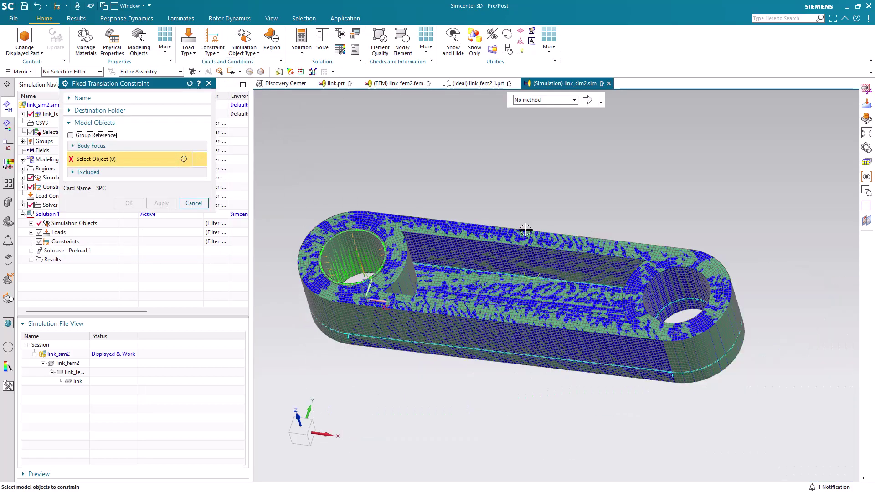
{"action": "left_click", "coordinate": [674, 280]}
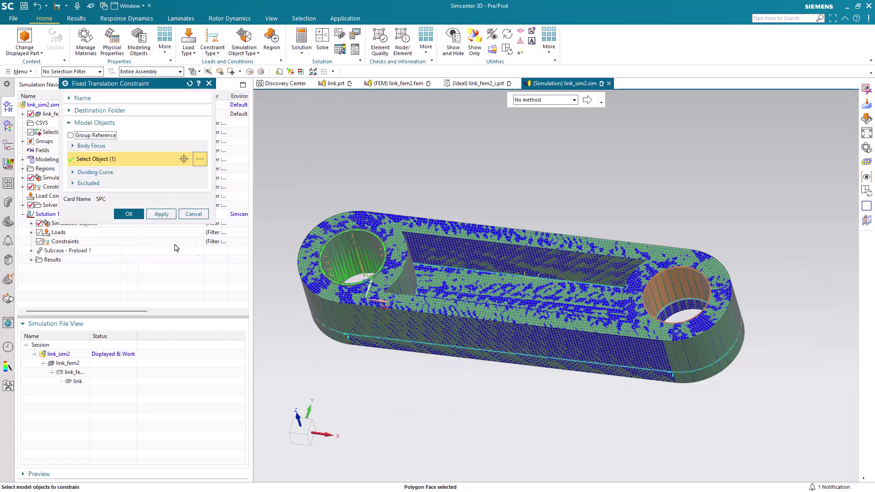
{"action": "left_click", "coordinate": [138, 217]}
{"action": "middle_click_drag", "start_coordinate": [283, 180], "coordinate": [319, 182]}
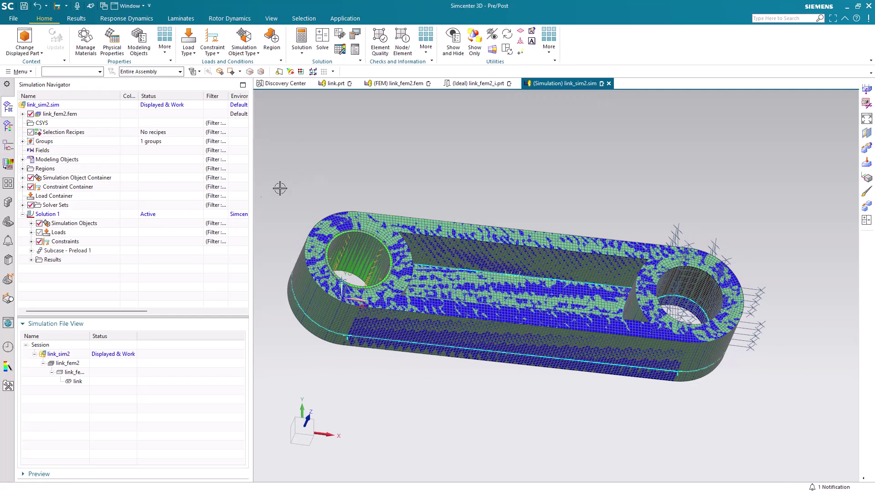
Step: Solve Solution 1 with Simcenter Nastran
{"action": "right_click", "coordinate": [60, 218]}
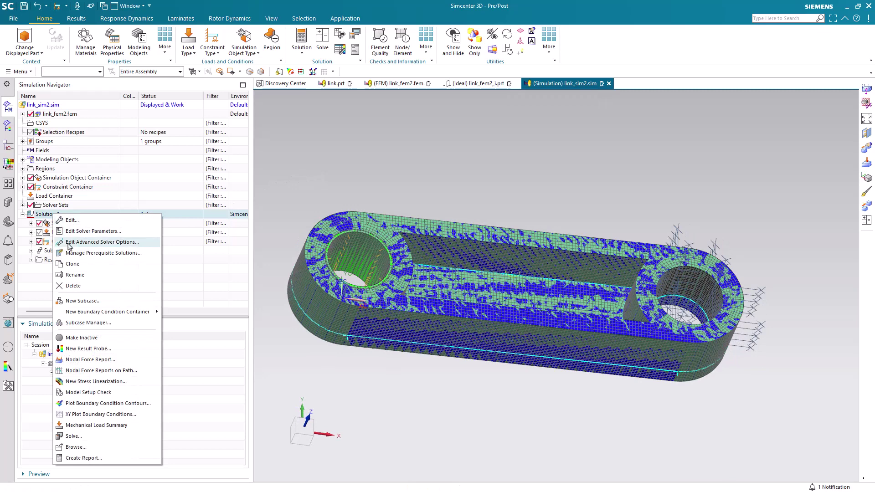
{"action": "left_click", "coordinate": [73, 436]}
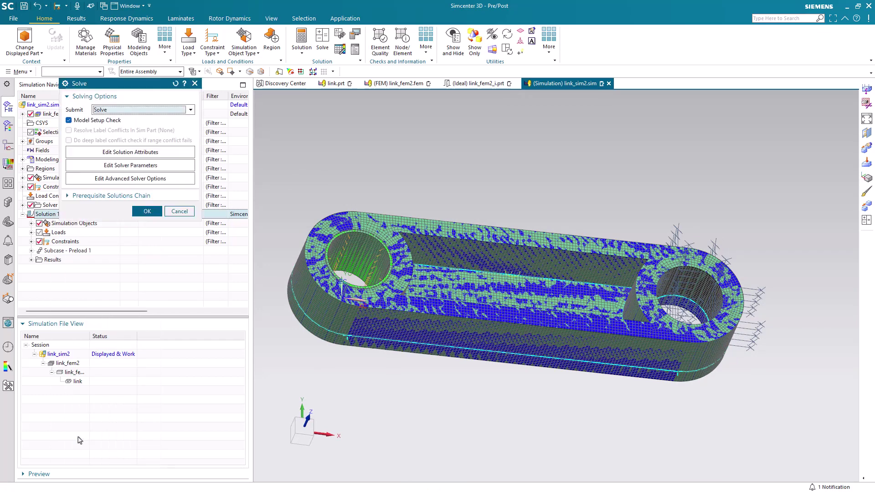
{"action": "left_click", "coordinate": [153, 211]}
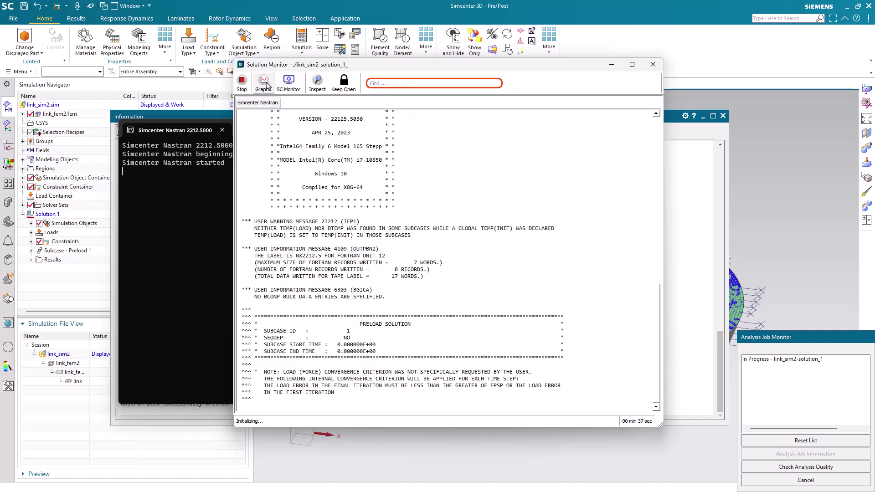
Step: Check the Time Step Convergence graph, decline reviewing messages, and close the solver monitors
{"action": "left_click", "coordinate": [263, 83]}
{"action": "mouse_move", "coordinate": [276, 102]}
{"action": "left_click", "coordinate": [342, 101]}
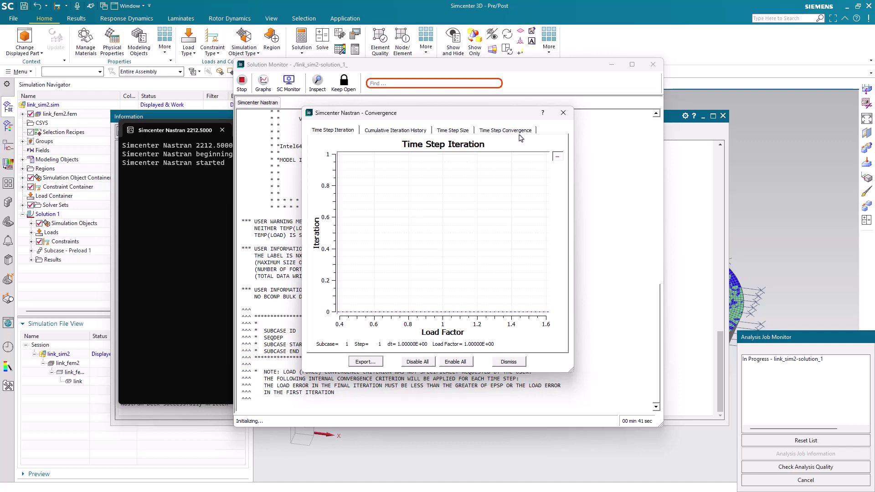
{"action": "left_click", "coordinate": [519, 132]}
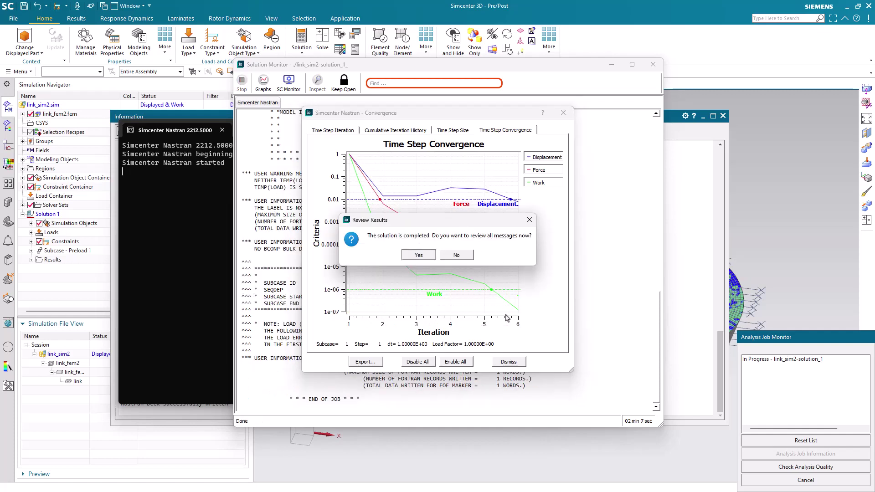
{"action": "left_click", "coordinate": [457, 256]}
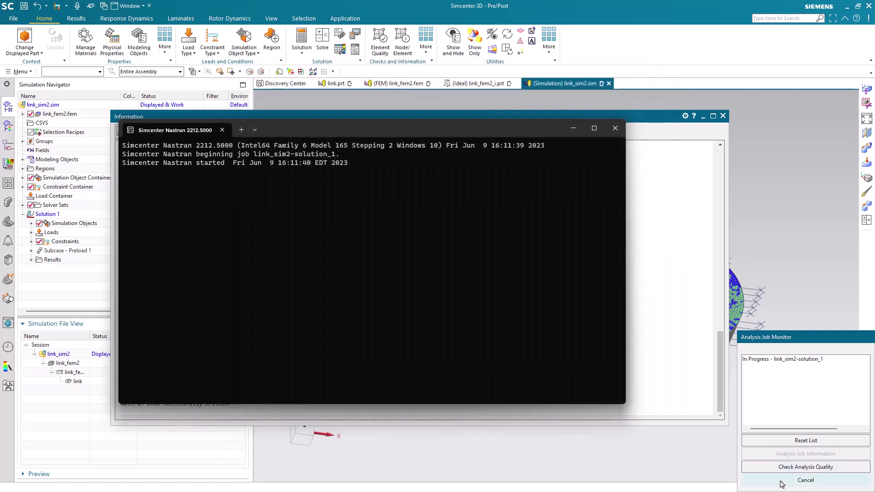
{"action": "left_click", "coordinate": [781, 482]}
Step: Load the Structural results and plot Von-Mises Stress for Static Step 1
{"action": "left_click", "coordinate": [723, 116]}
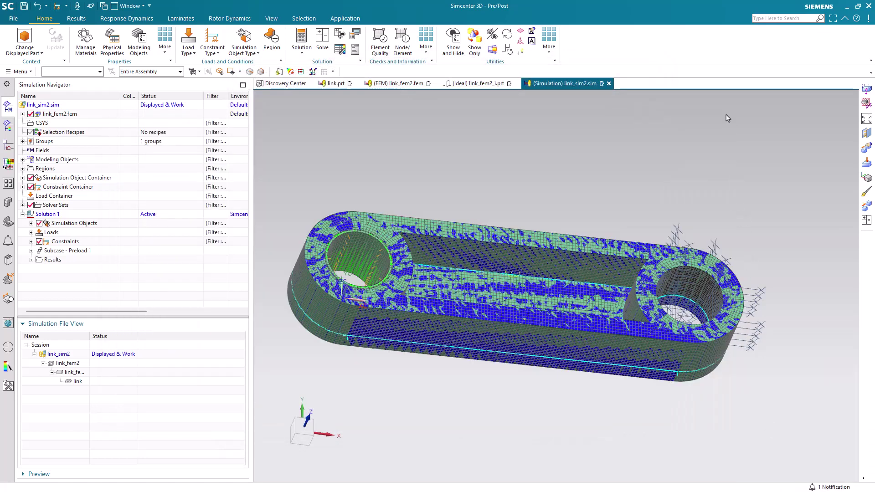
{"action": "left_click", "coordinate": [30, 260]}
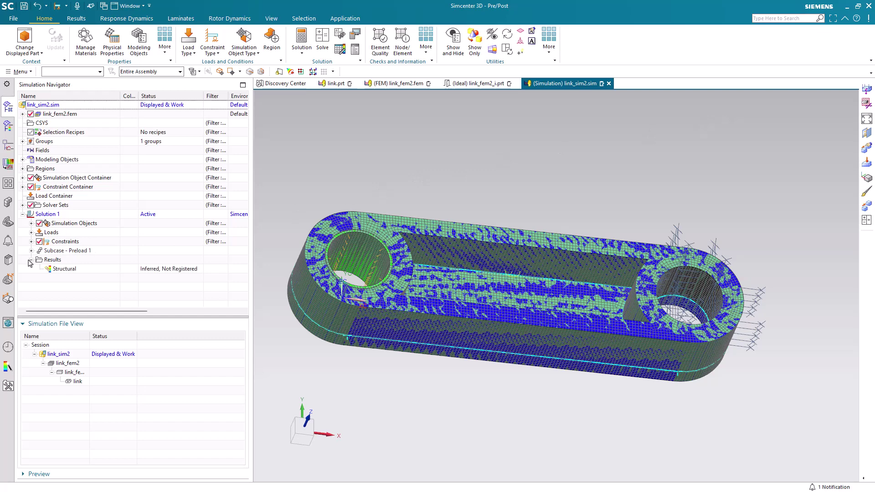
{"action": "double_click", "coordinate": [54, 269]}
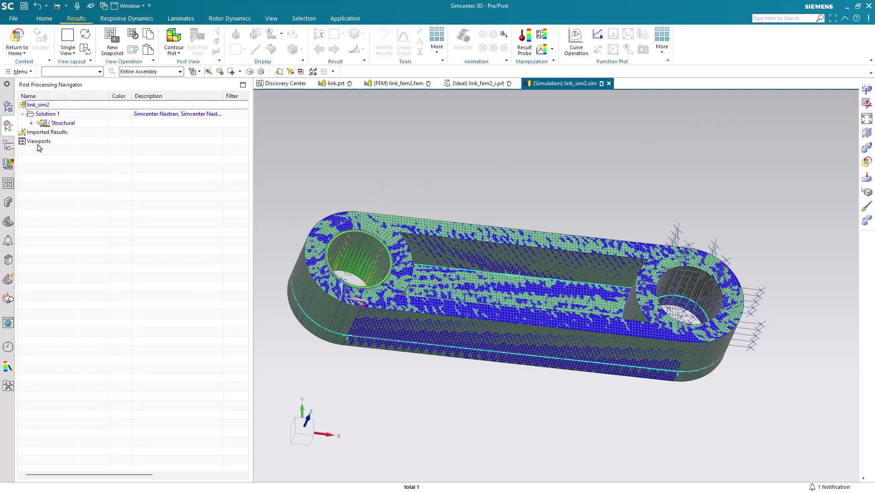
{"action": "left_click", "coordinate": [31, 123]}
{"action": "left_click", "coordinate": [40, 132]}
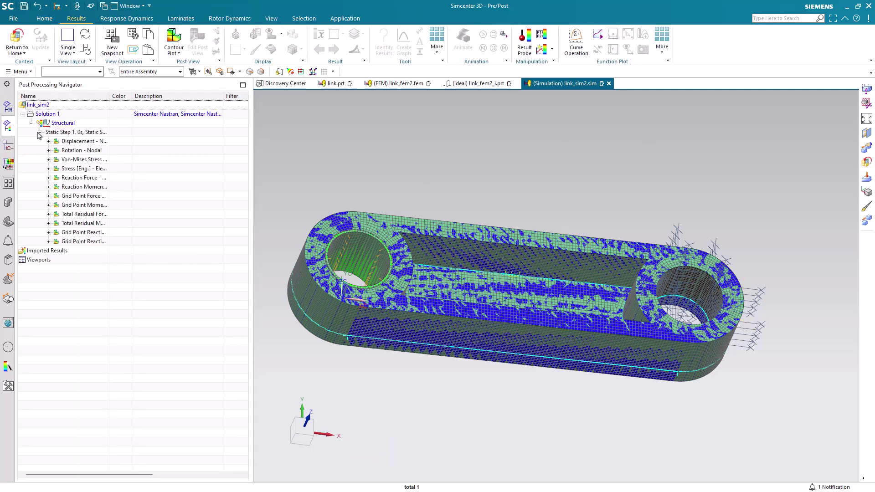
{"action": "double_click", "coordinate": [77, 159]}
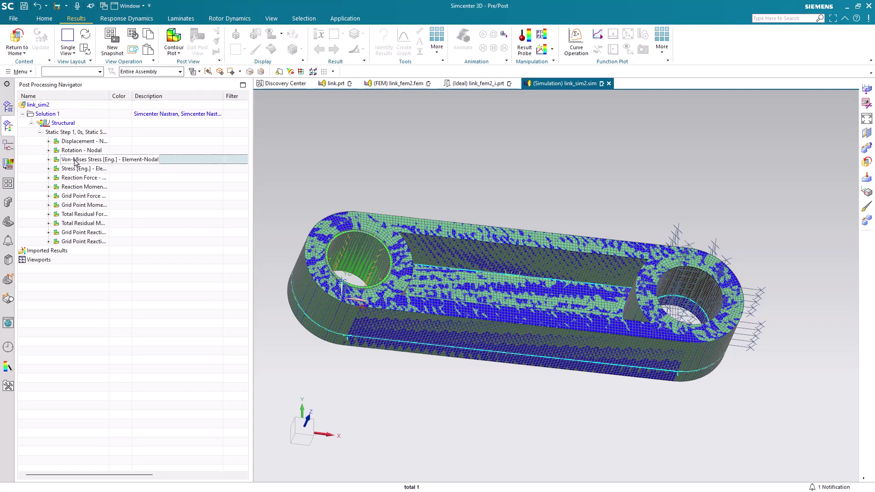
Step: Rotate toward the bushing and plot the Displacement - Nodal contour, peaking at 3.109E-03 in
{"action": "scroll", "coordinate": [319, 227], "scroll_direction": "up", "scroll_amount": 5}
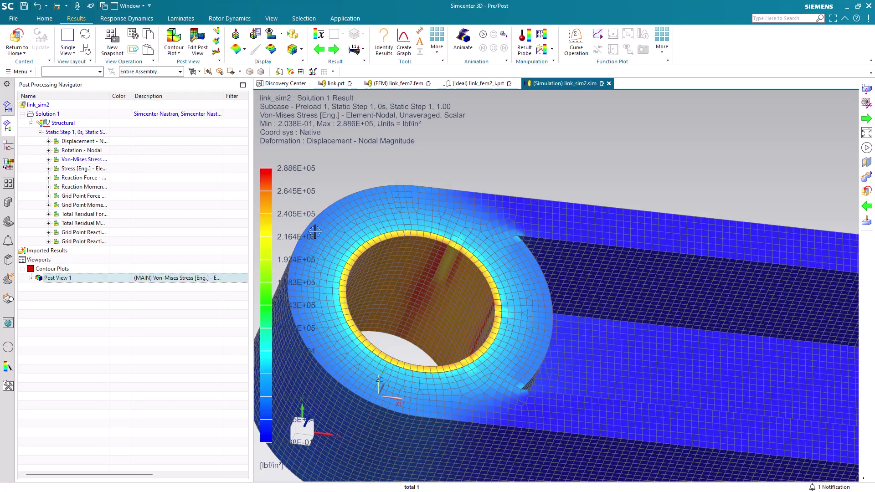
{"action": "middle_click_drag", "start_coordinate": [510, 256], "coordinate": [551, 252]}
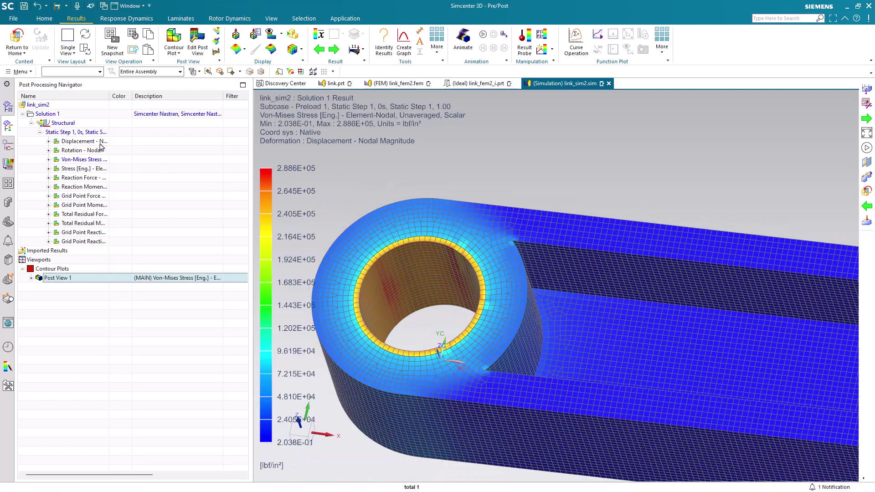
{"action": "double_click", "coordinate": [90, 144]}
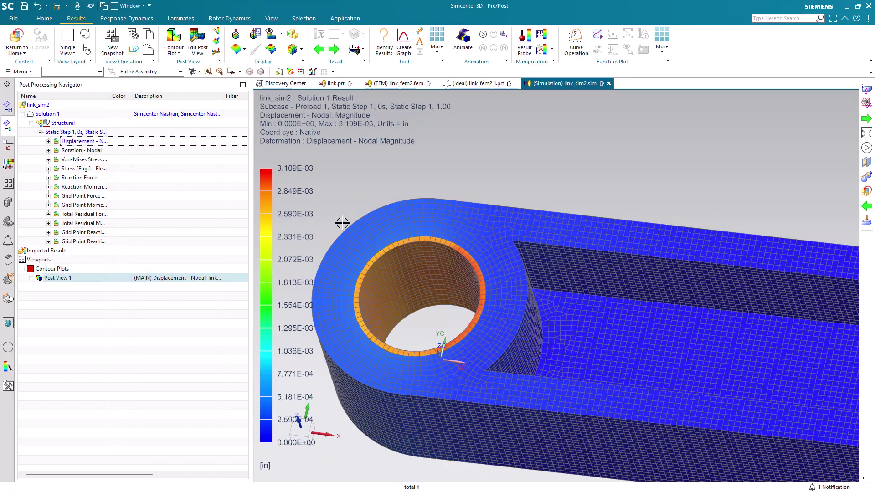